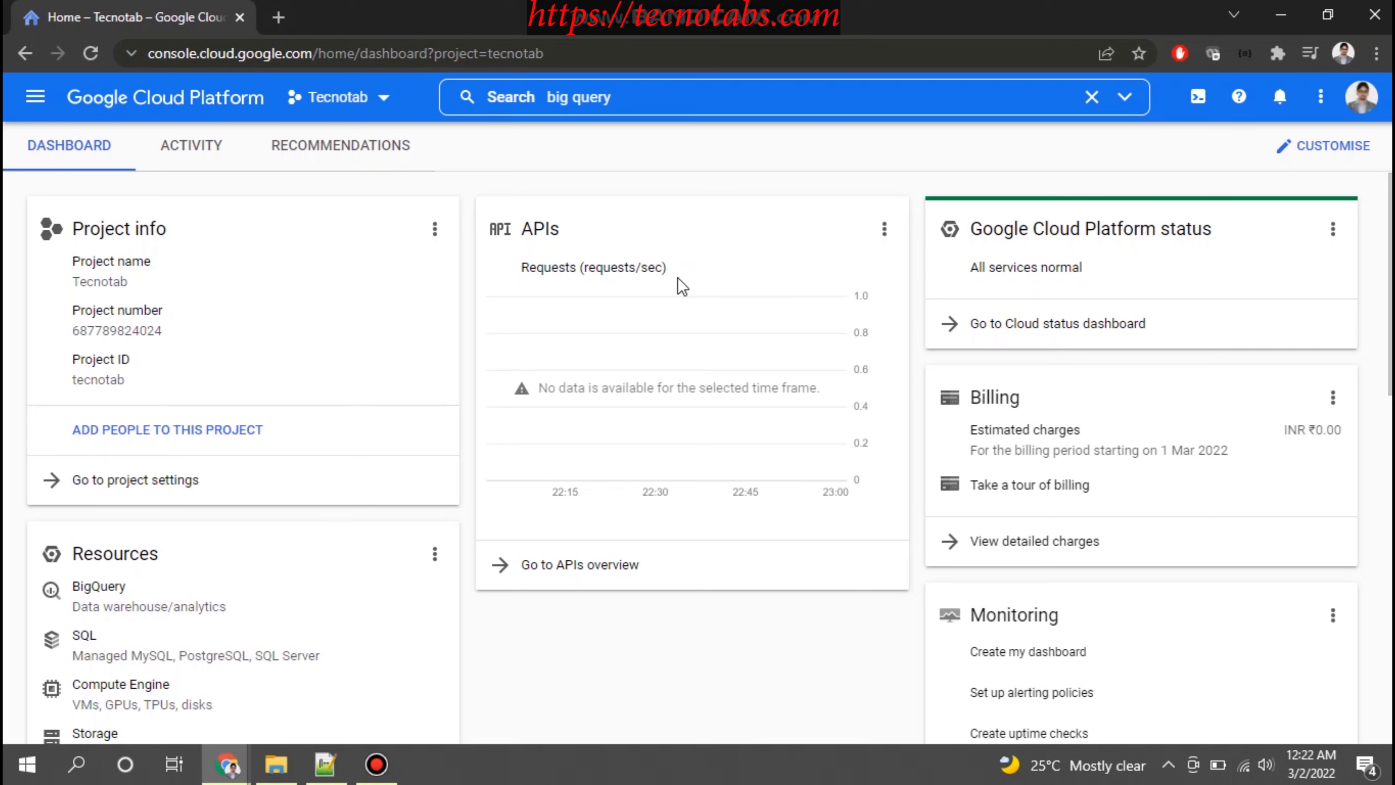
Search the console for big query, open the BigQuery SQL workspace, and briefly show the labels of its navigation menu
{"action": "left_click", "coordinate": [645, 94]}
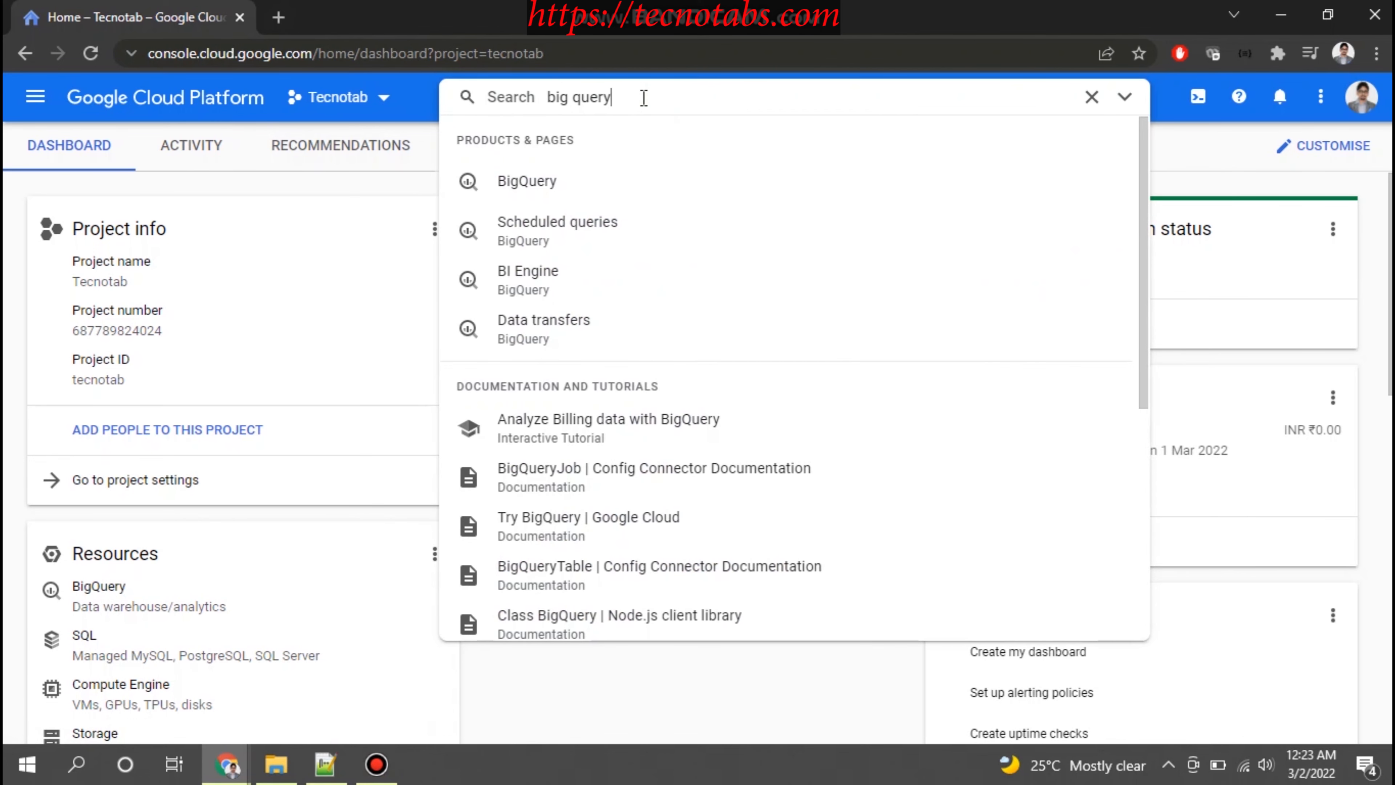
{"action": "left_click", "coordinate": [555, 189]}
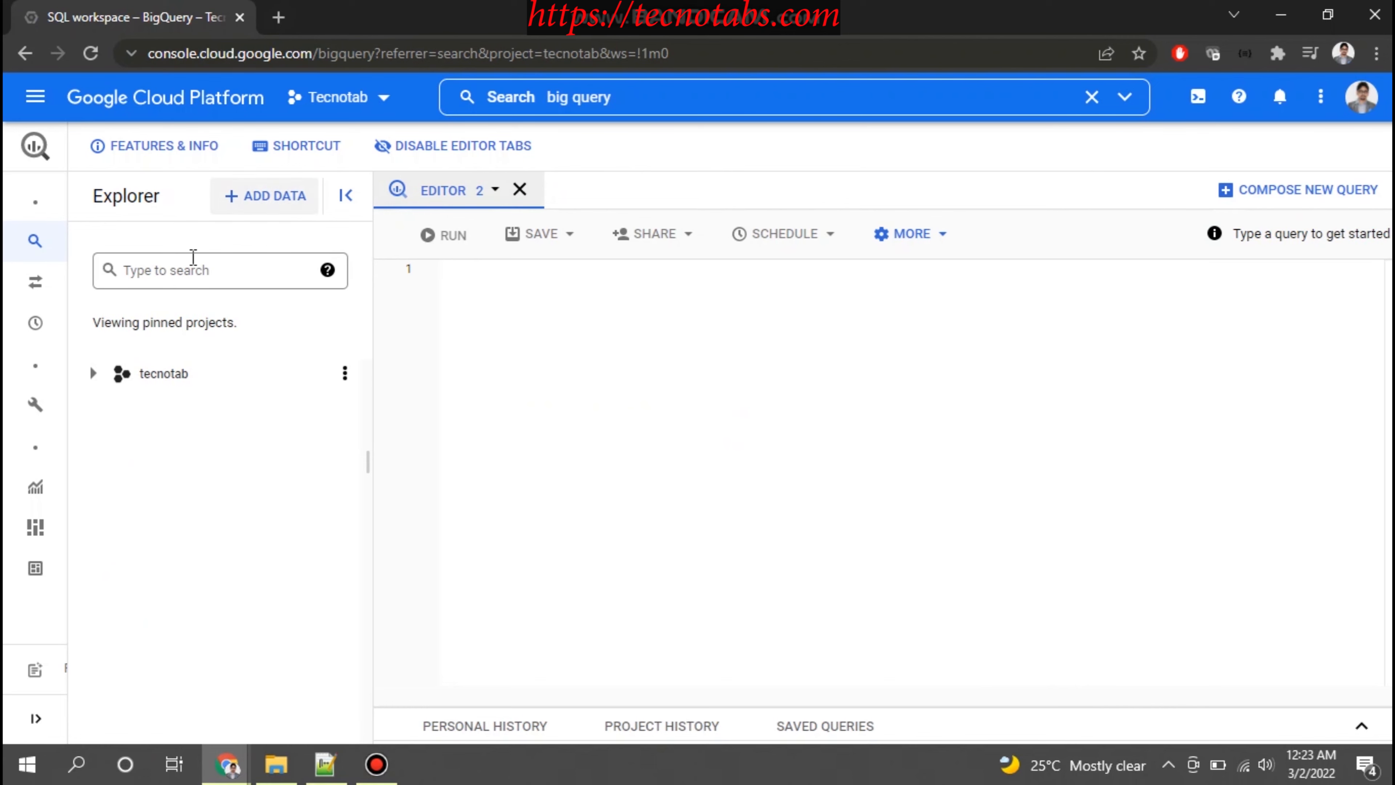
{"action": "left_click", "coordinate": [36, 718]}
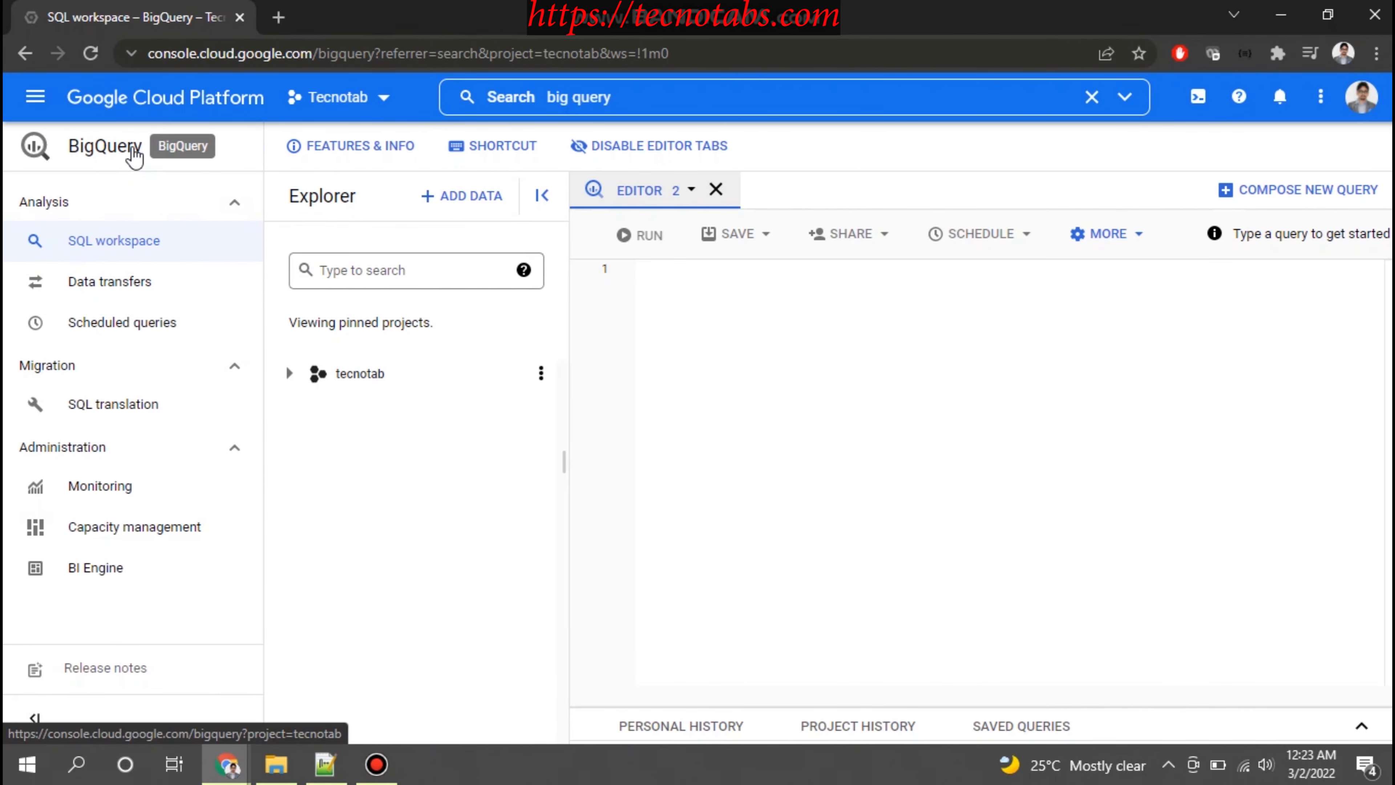
{"action": "left_click", "coordinate": [35, 720]}
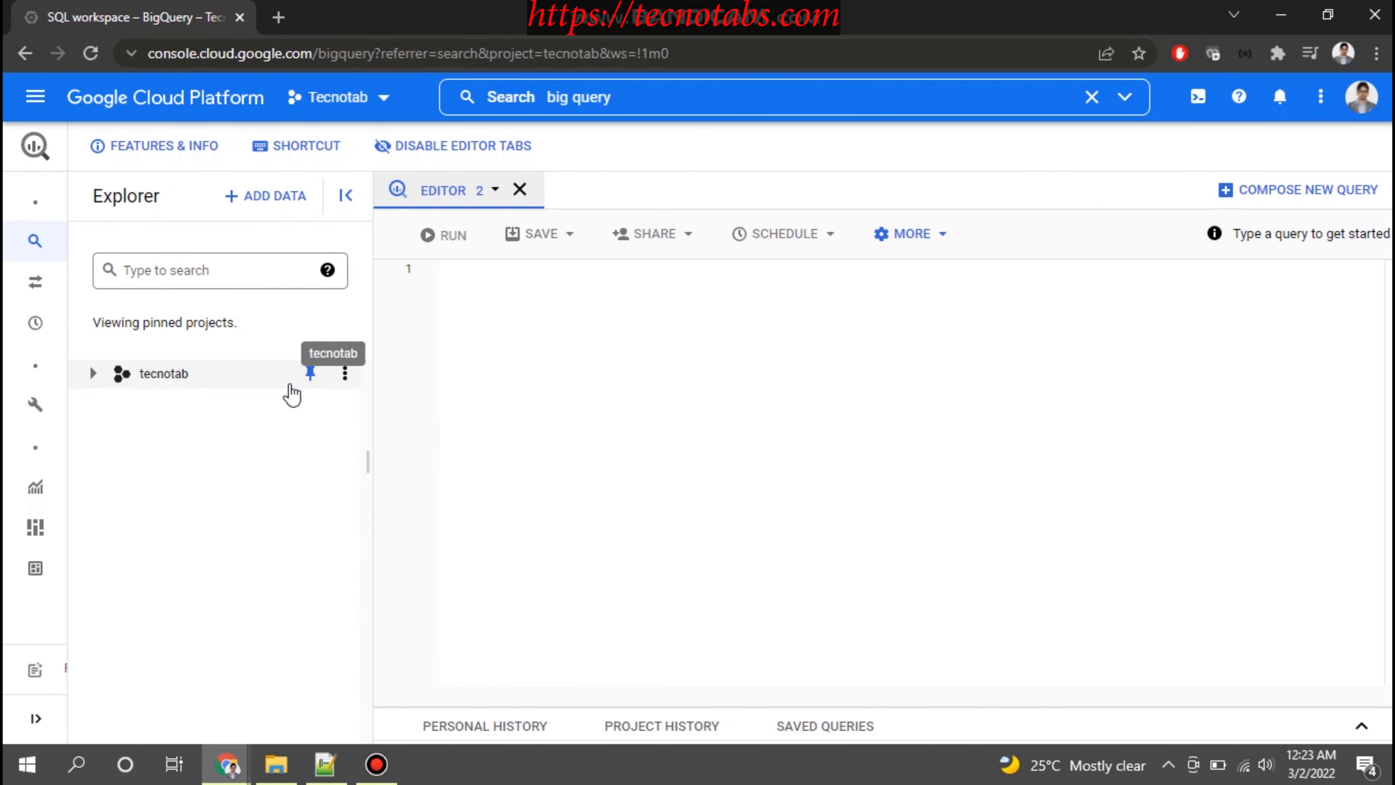
View the project history and the saved queries below the query editor, then minimise that area again
{"action": "left_click", "coordinate": [466, 298]}
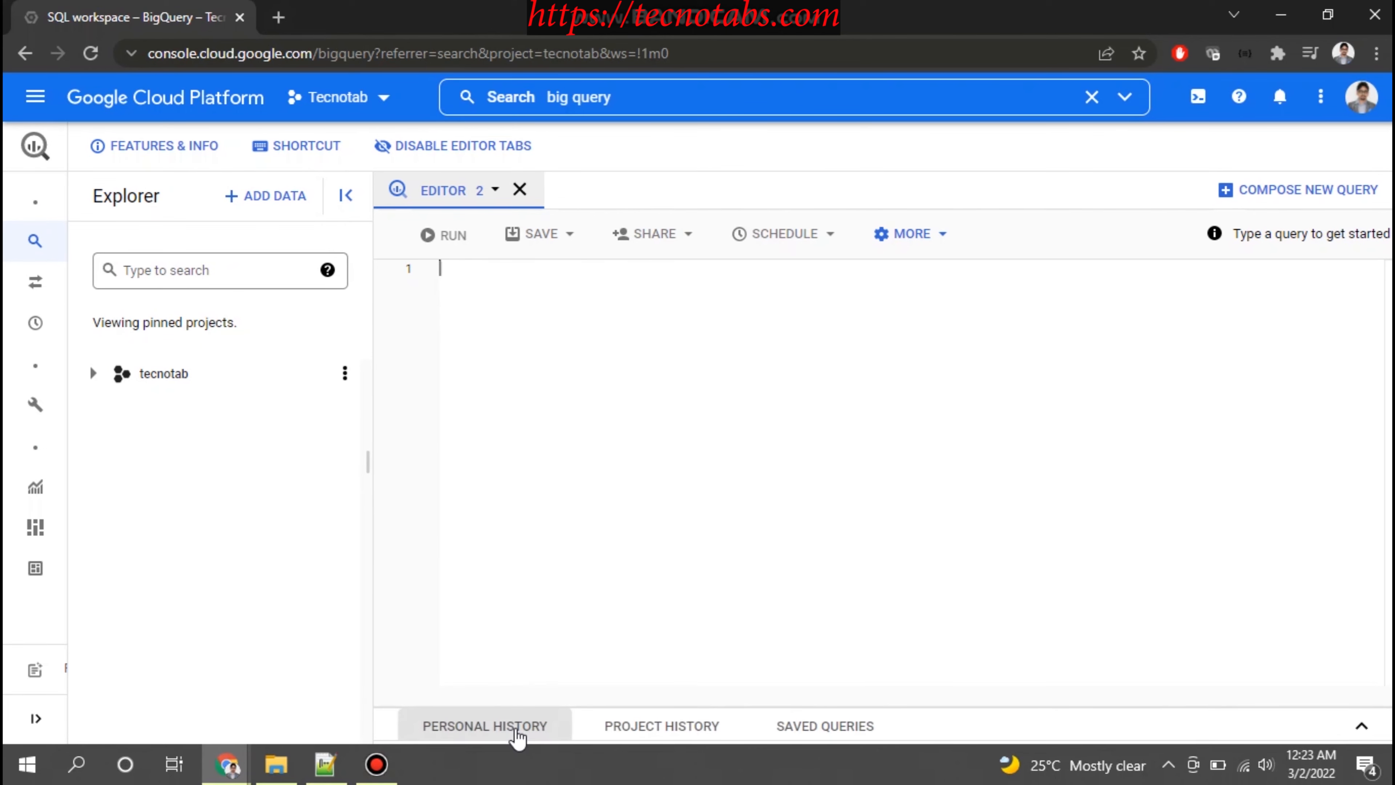
{"action": "left_click", "coordinate": [617, 733]}
{"action": "left_click", "coordinate": [670, 488]}
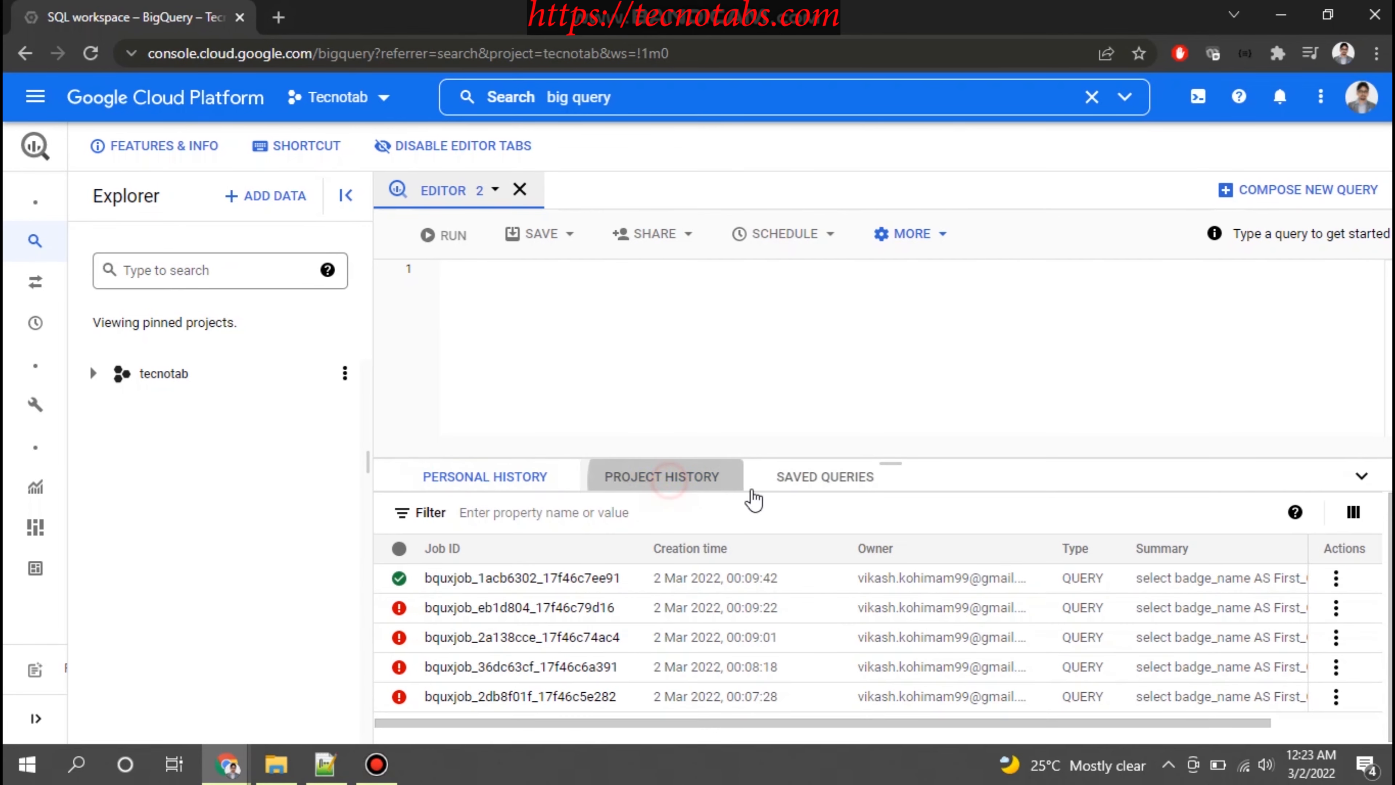
{"action": "left_click", "coordinate": [835, 492]}
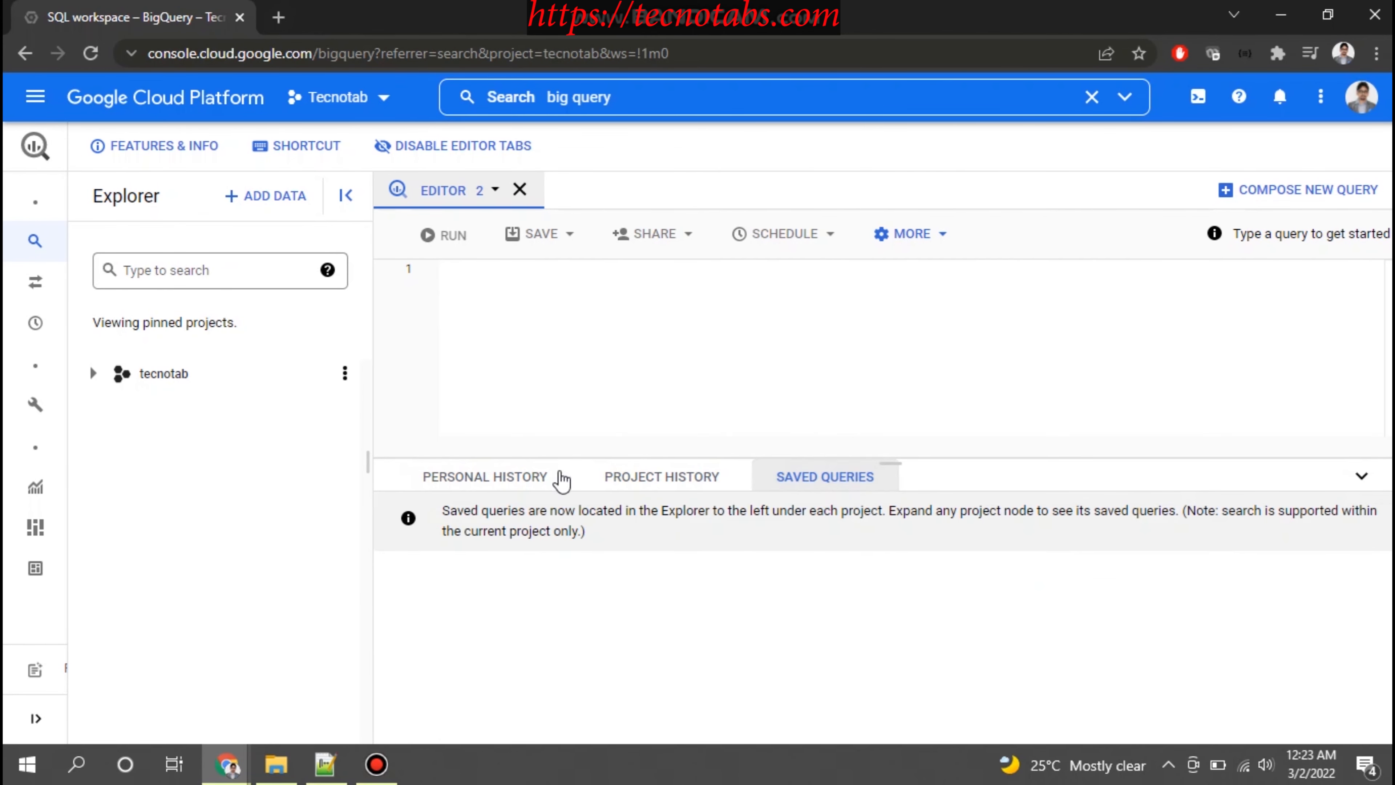
{"action": "left_click", "coordinate": [1358, 478]}
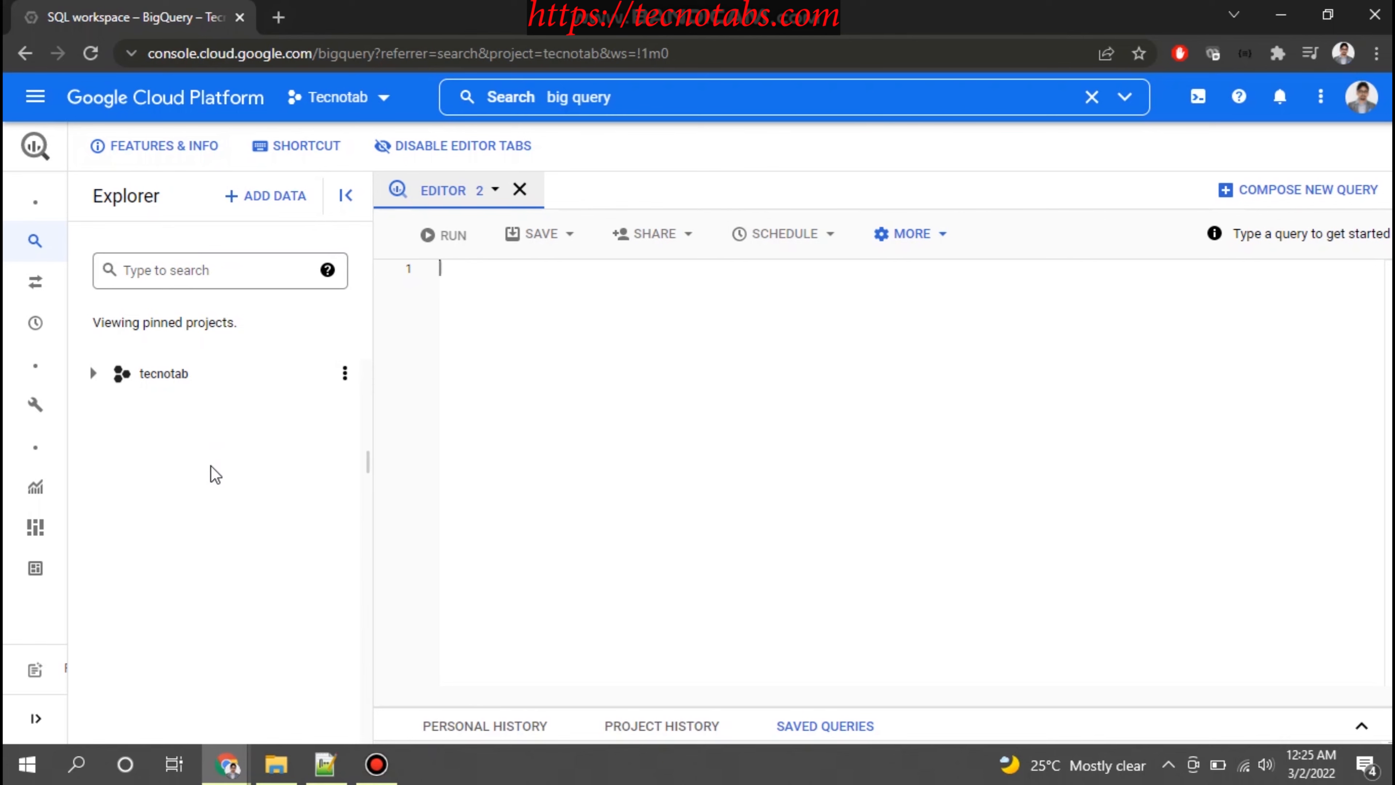
Open the public data sets catalogue for adding data and browse the available data sets
{"action": "left_click", "coordinate": [269, 193]}
{"action": "mouse_move", "coordinate": [271, 247]}
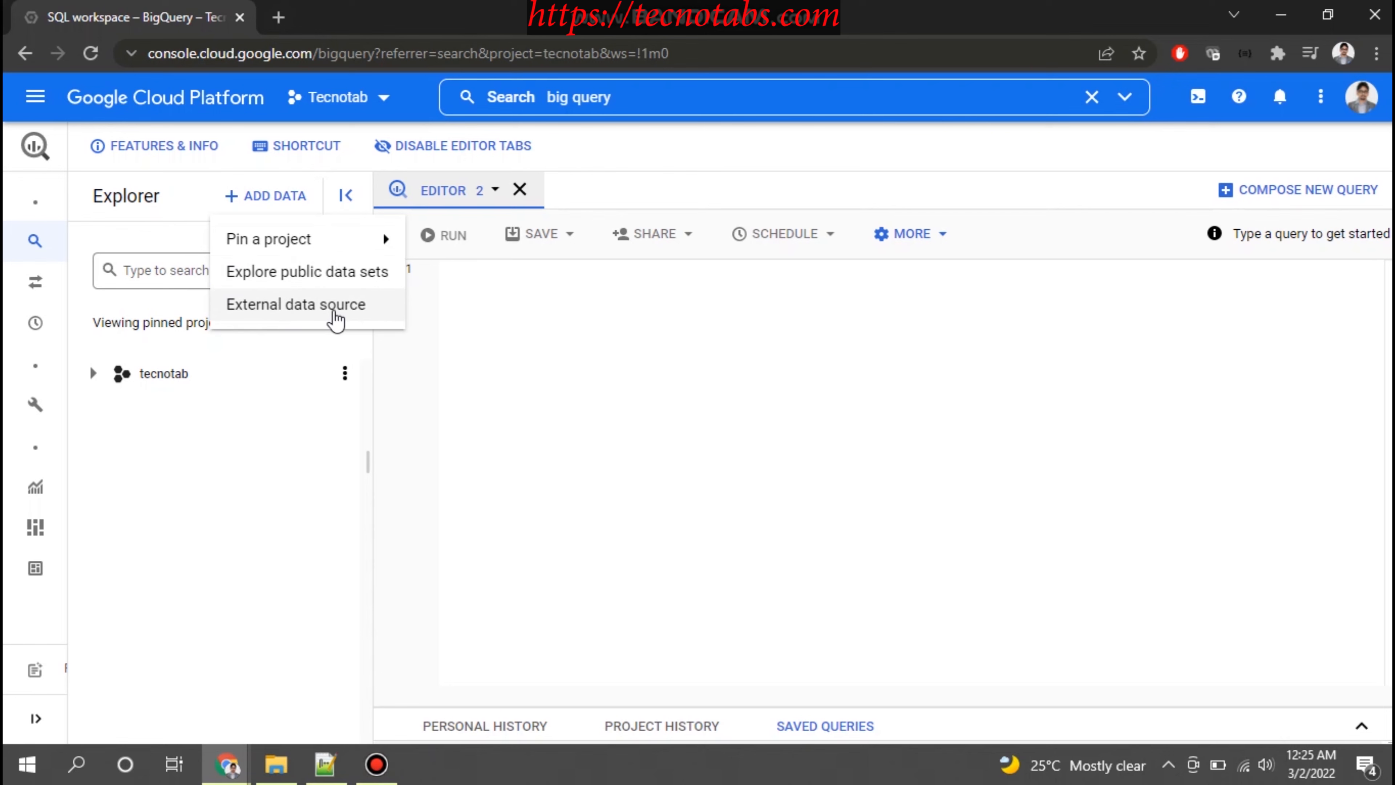
{"action": "left_click", "coordinate": [313, 277]}
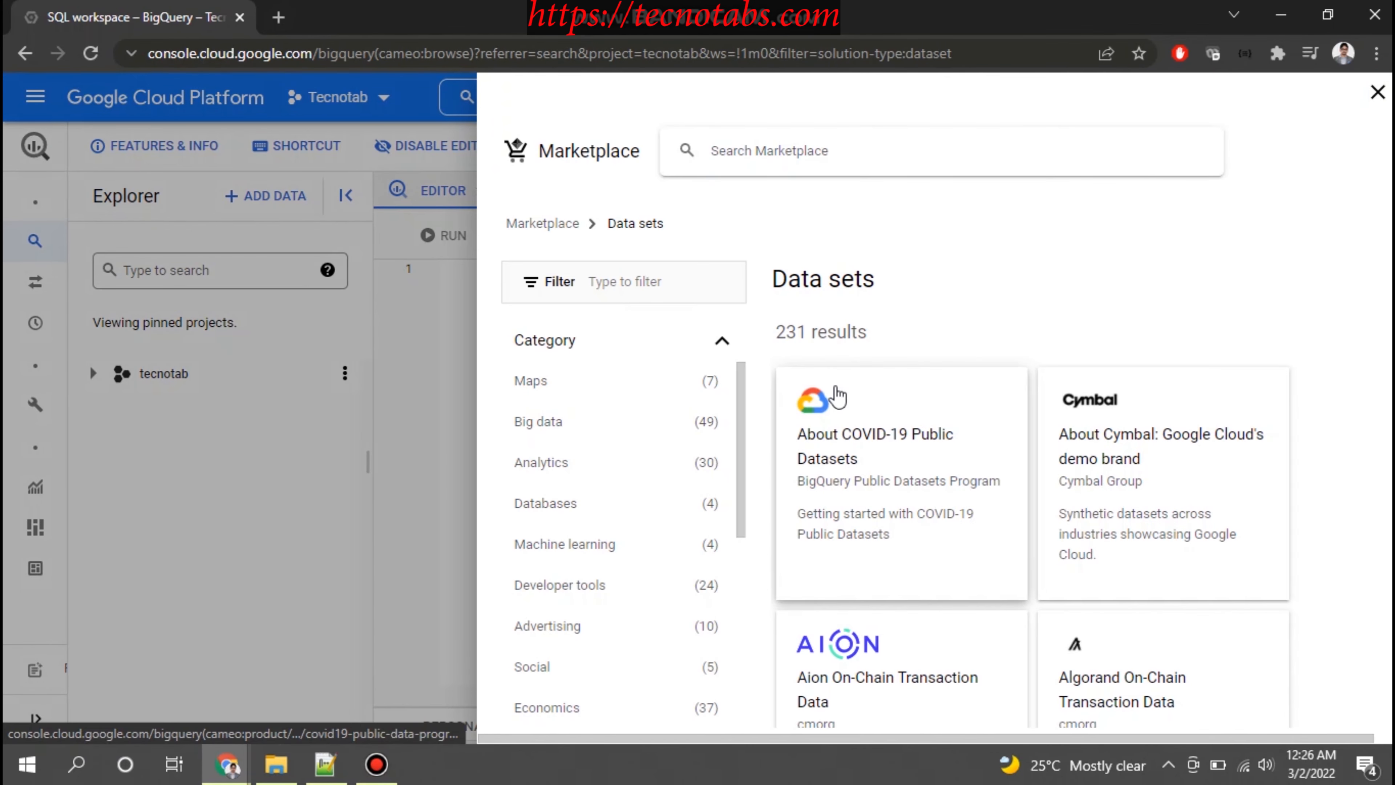
{"action": "scroll", "coordinate": [845, 478], "scroll_direction": "down", "scroll_amount": 2}
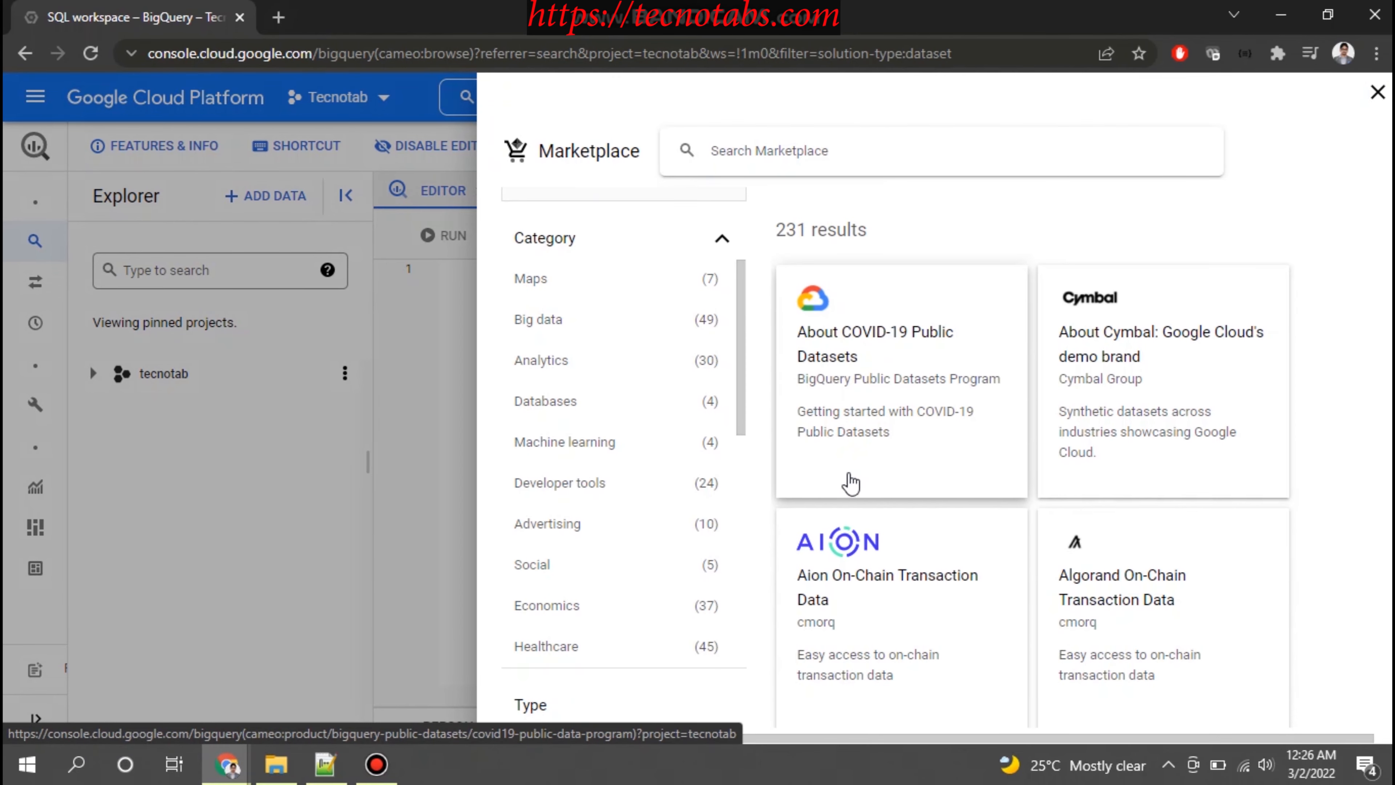
{"action": "scroll", "coordinate": [854, 489], "scroll_direction": "down", "scroll_amount": 10}
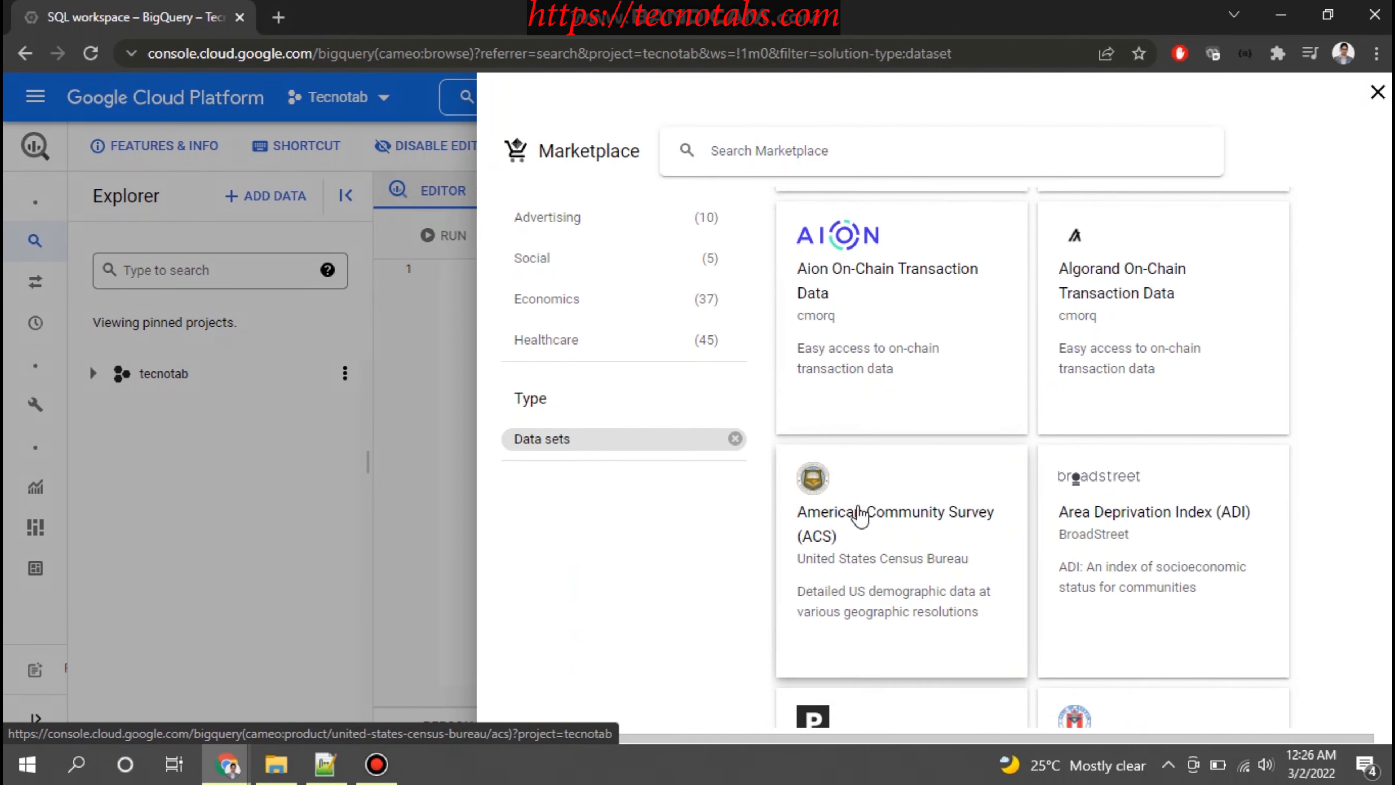
{"action": "scroll", "coordinate": [860, 514], "scroll_direction": "down", "scroll_amount": 4}
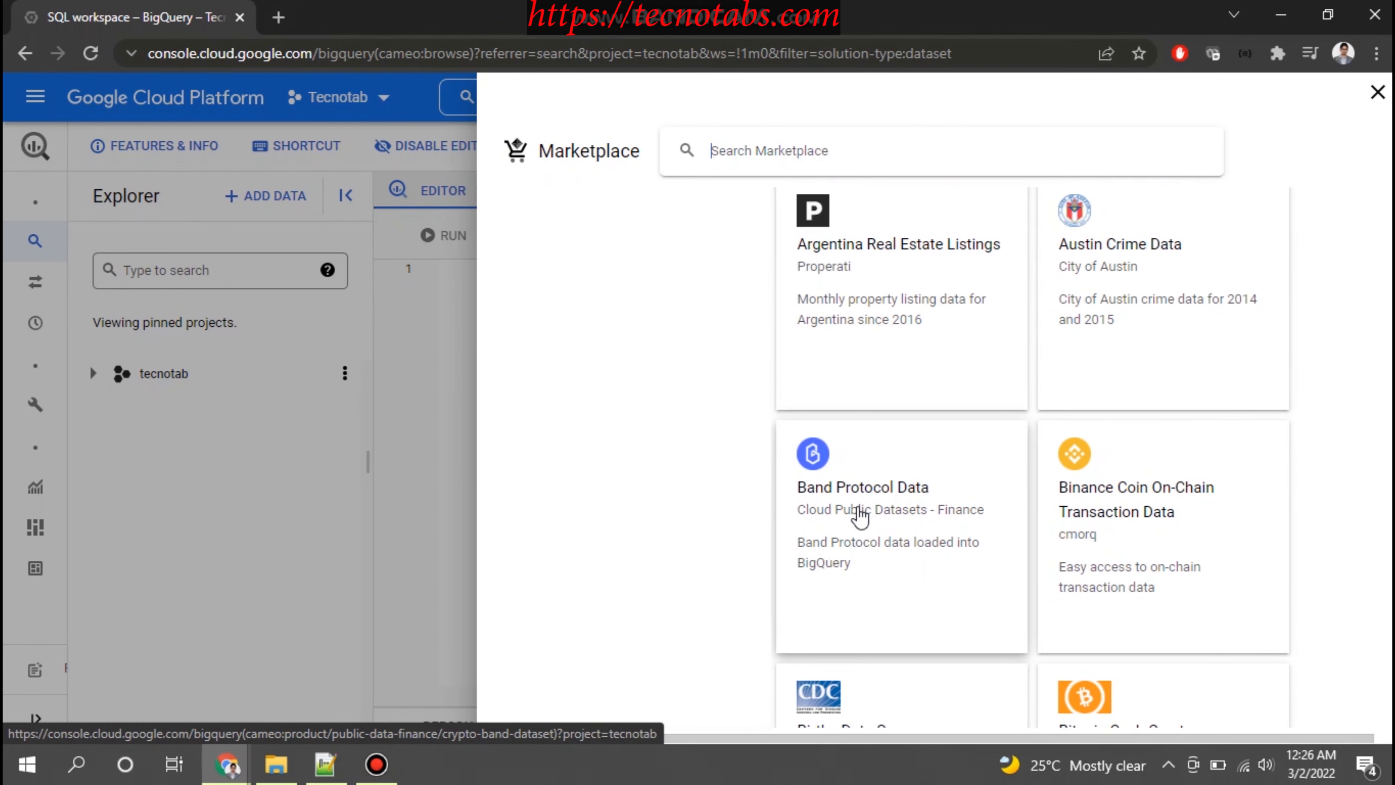
{"action": "scroll", "coordinate": [858, 515], "scroll_direction": "down", "scroll_amount": 7}
{"action": "scroll", "coordinate": [857, 513], "scroll_direction": "up", "scroll_amount": 17}
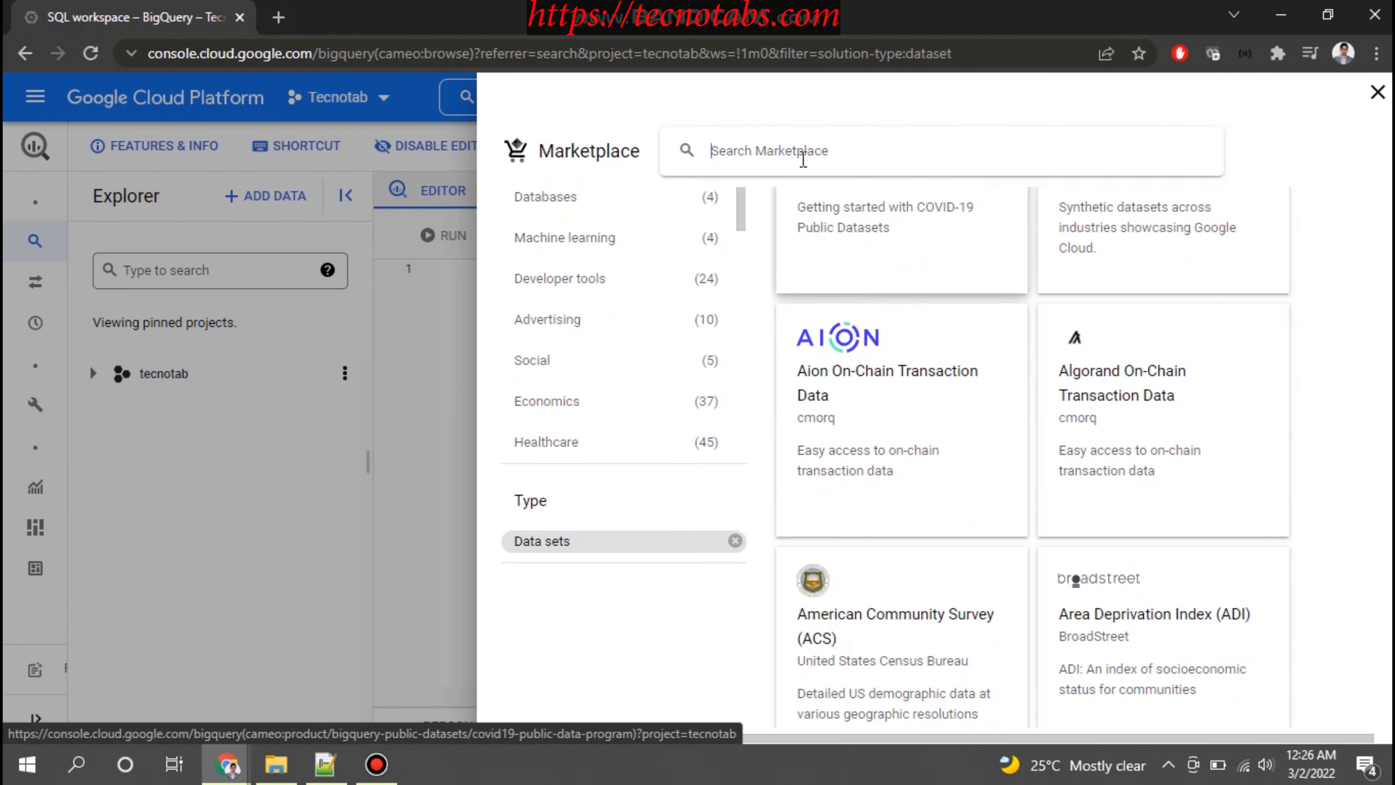
{"action": "scroll", "coordinate": [791, 189], "scroll_direction": "up", "scroll_amount": 5}
Search the Marketplace for stack overflow and open the Stack Overflow data set's product page
{"action": "left_click", "coordinate": [780, 151]}
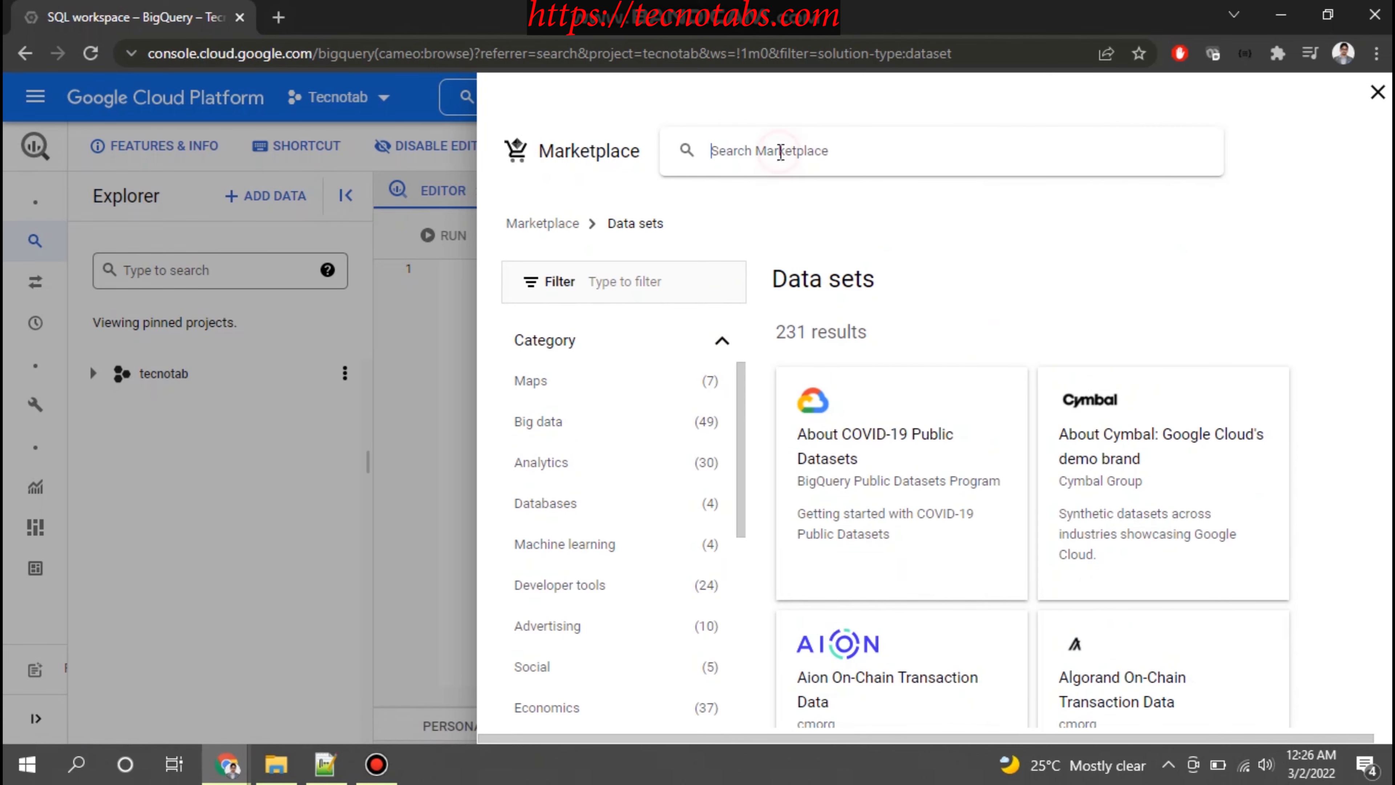
{"action": "type", "text": "stack"}
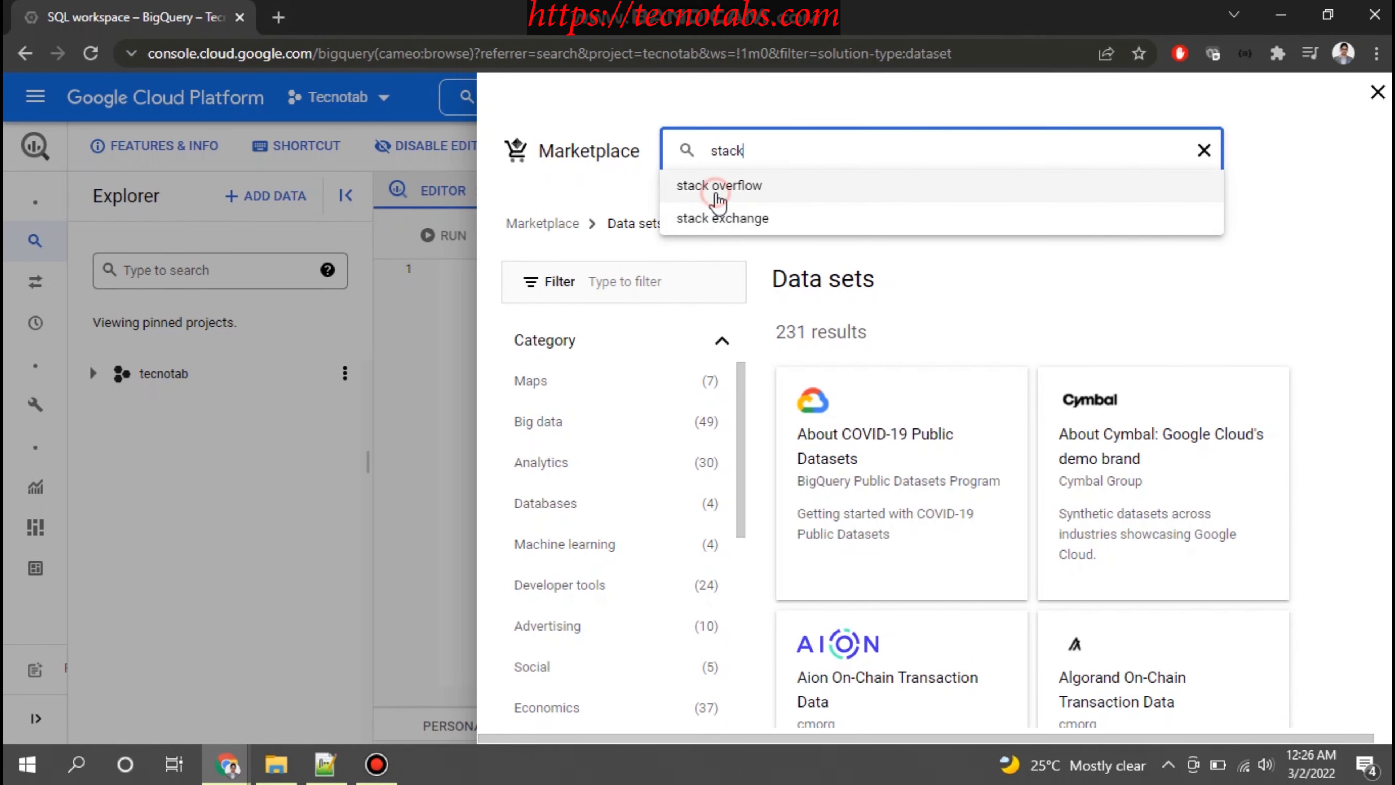
{"action": "left_click", "coordinate": [717, 189]}
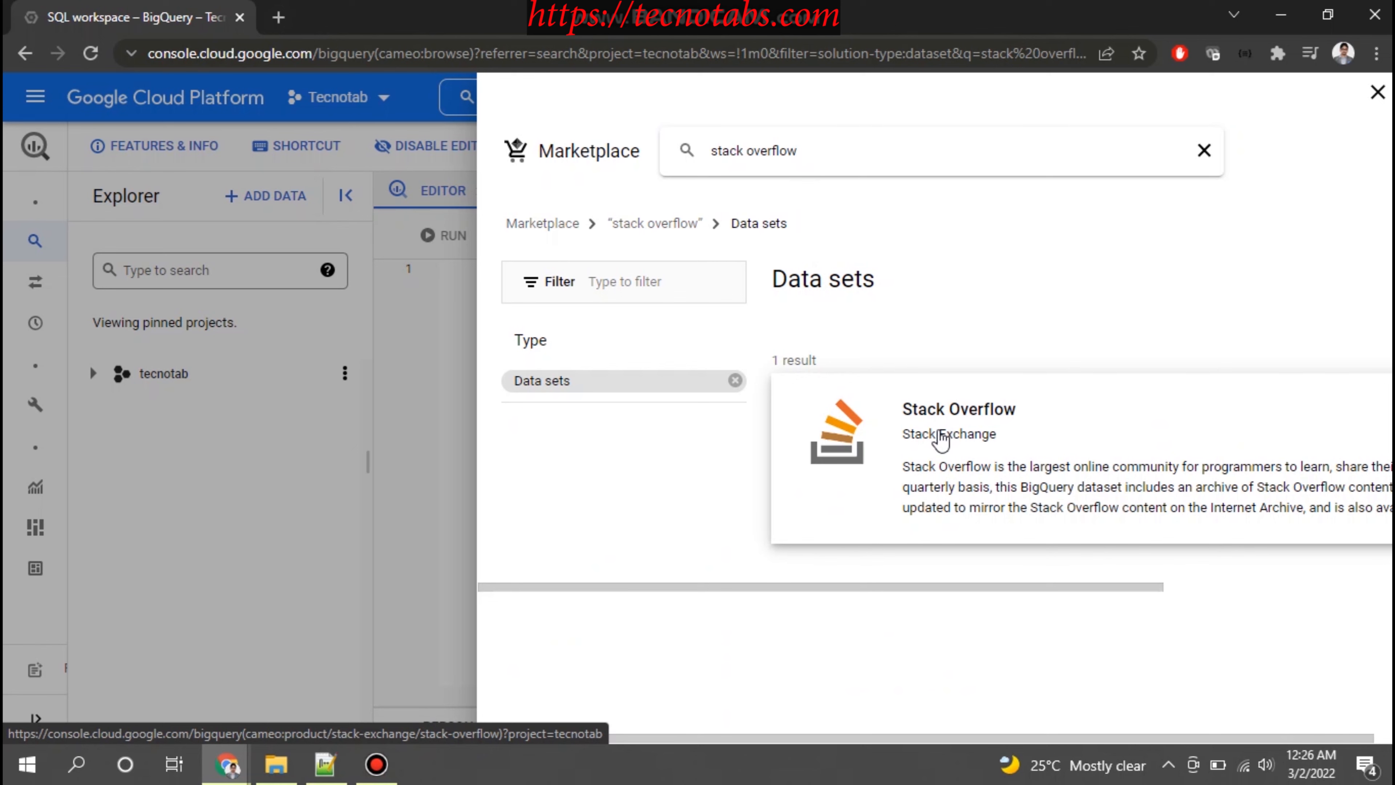
{"action": "left_click", "coordinate": [940, 438]}
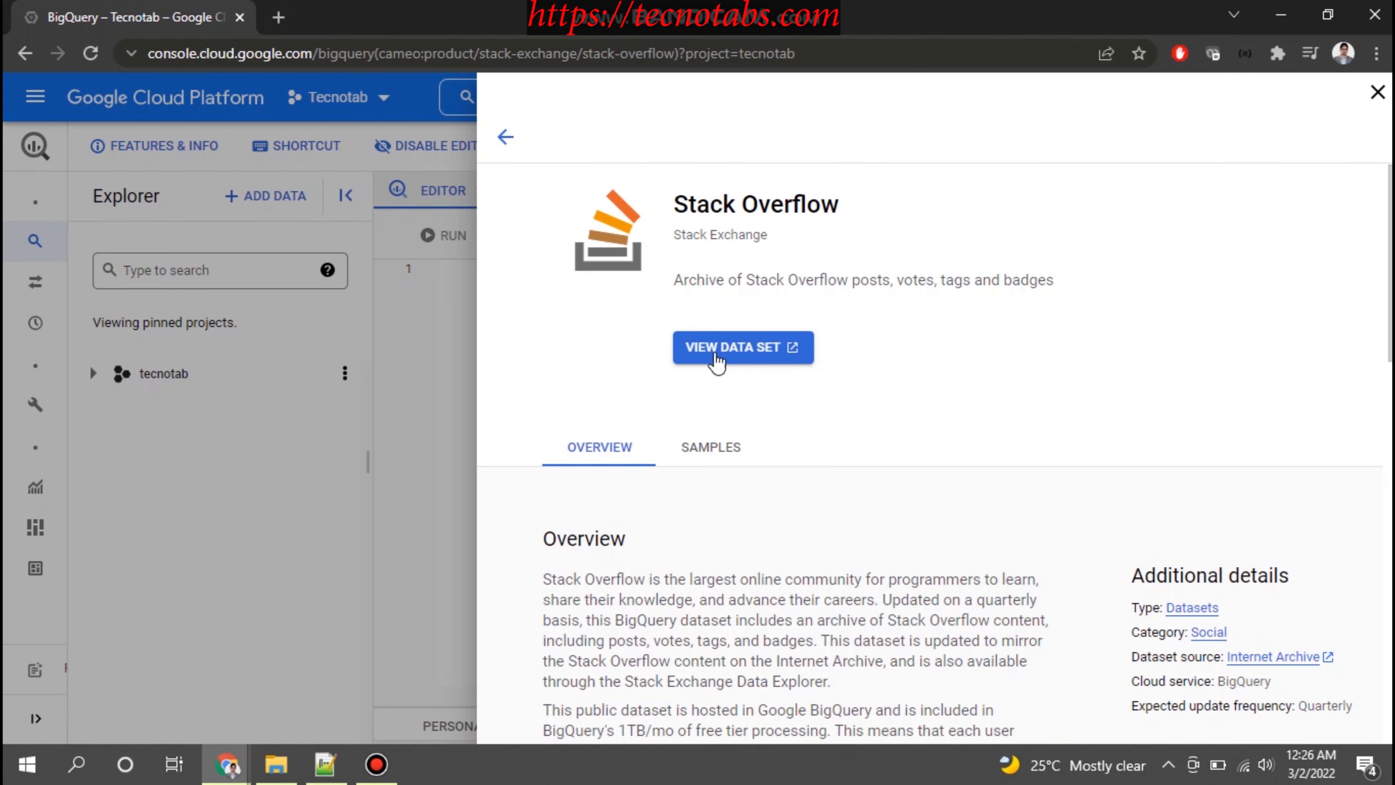
View the Stack Overflow data set in BigQuery and expand the bigquery-public-data project, dismissing the overview charts notice
{"action": "left_click", "coordinate": [761, 355]}
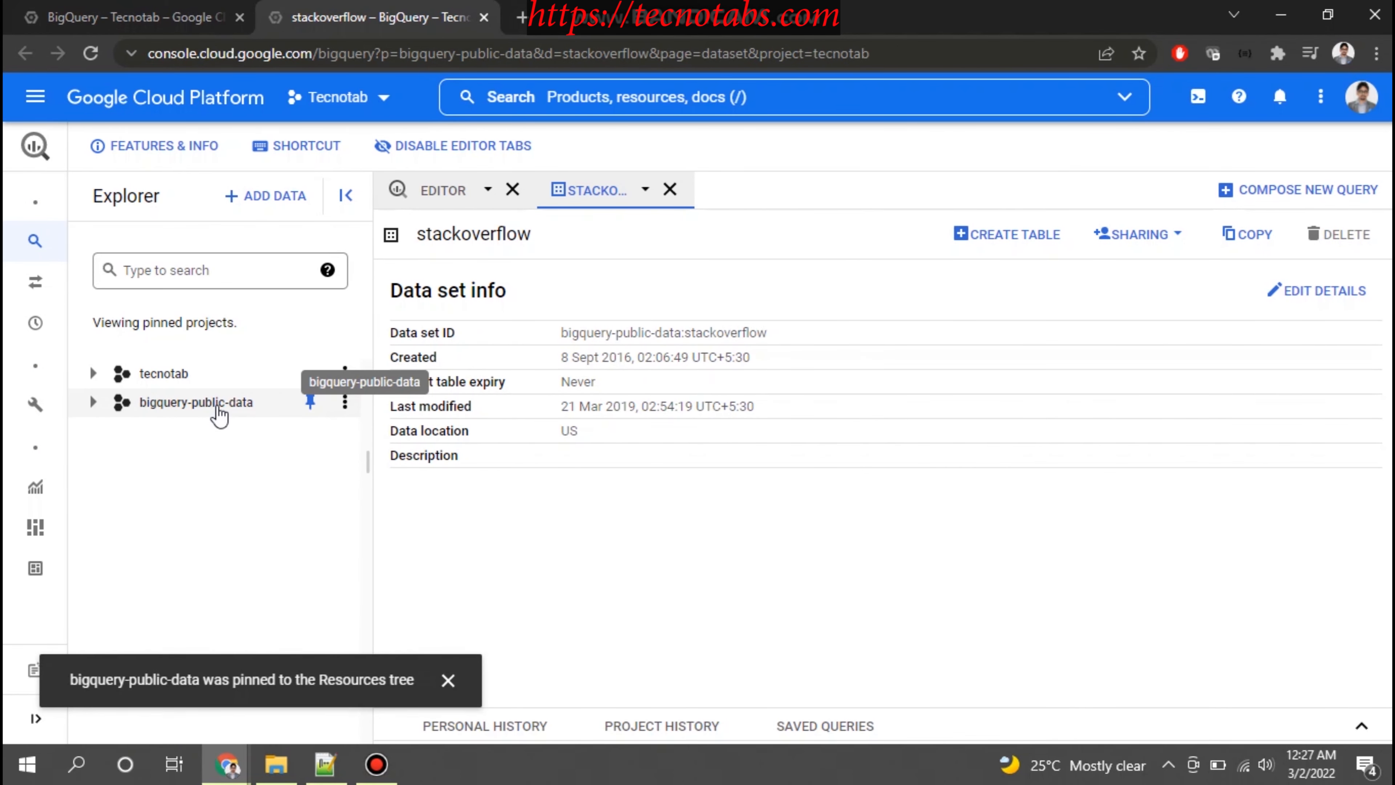
{"action": "left_click", "coordinate": [114, 411]}
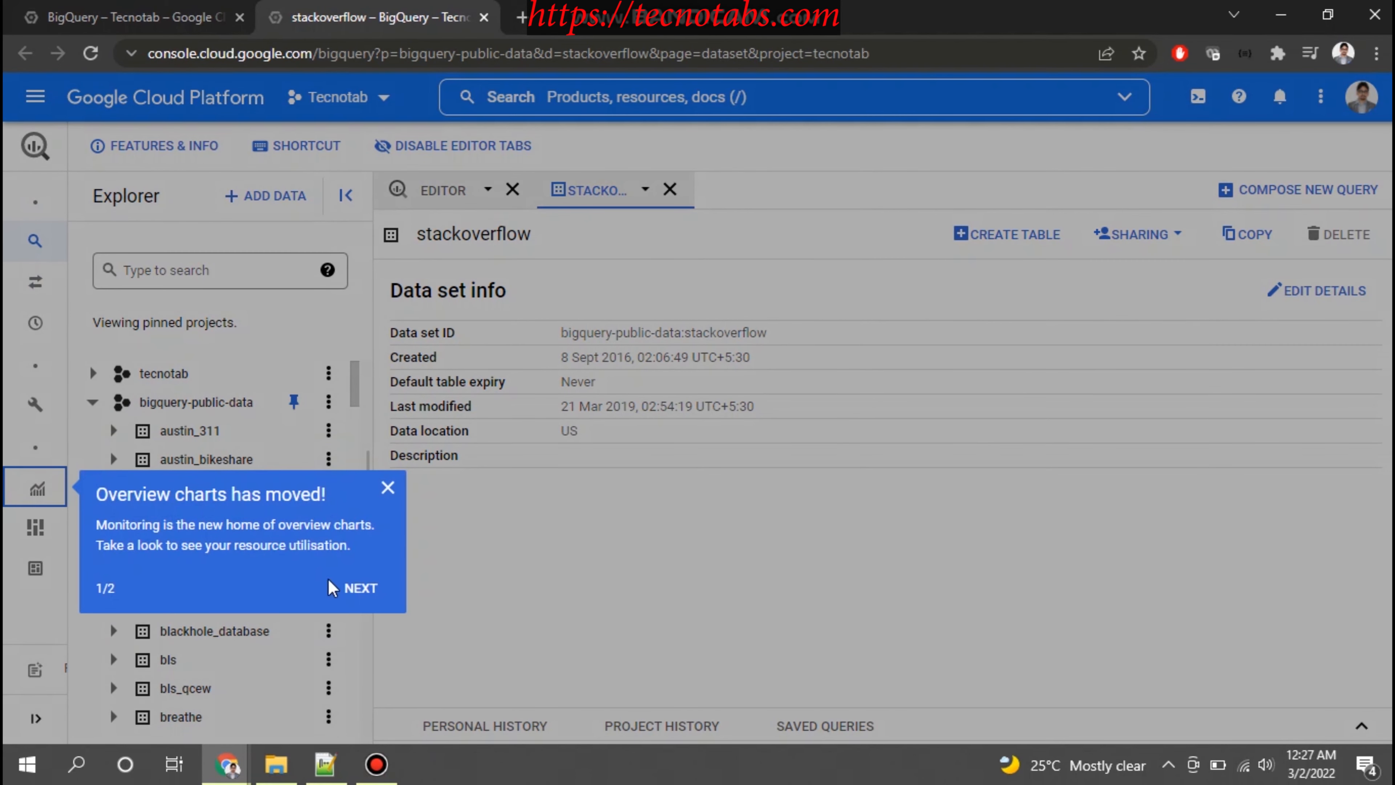
{"action": "left_click", "coordinate": [386, 487]}
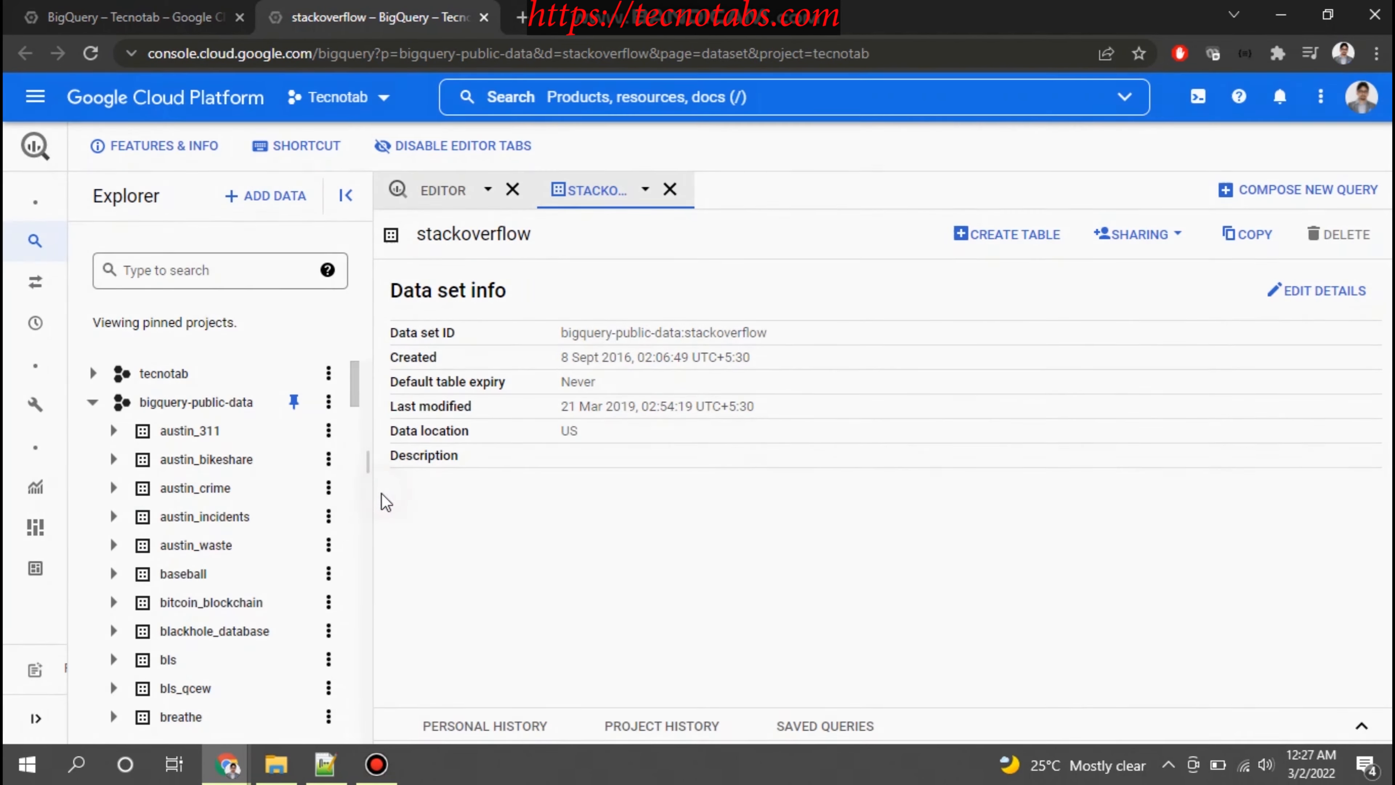
Review the First_Gold_Badge SQL query in Notepad++ and copy all of it into the empty query editor in BigQuery
{"action": "left_click", "coordinate": [324, 765]}
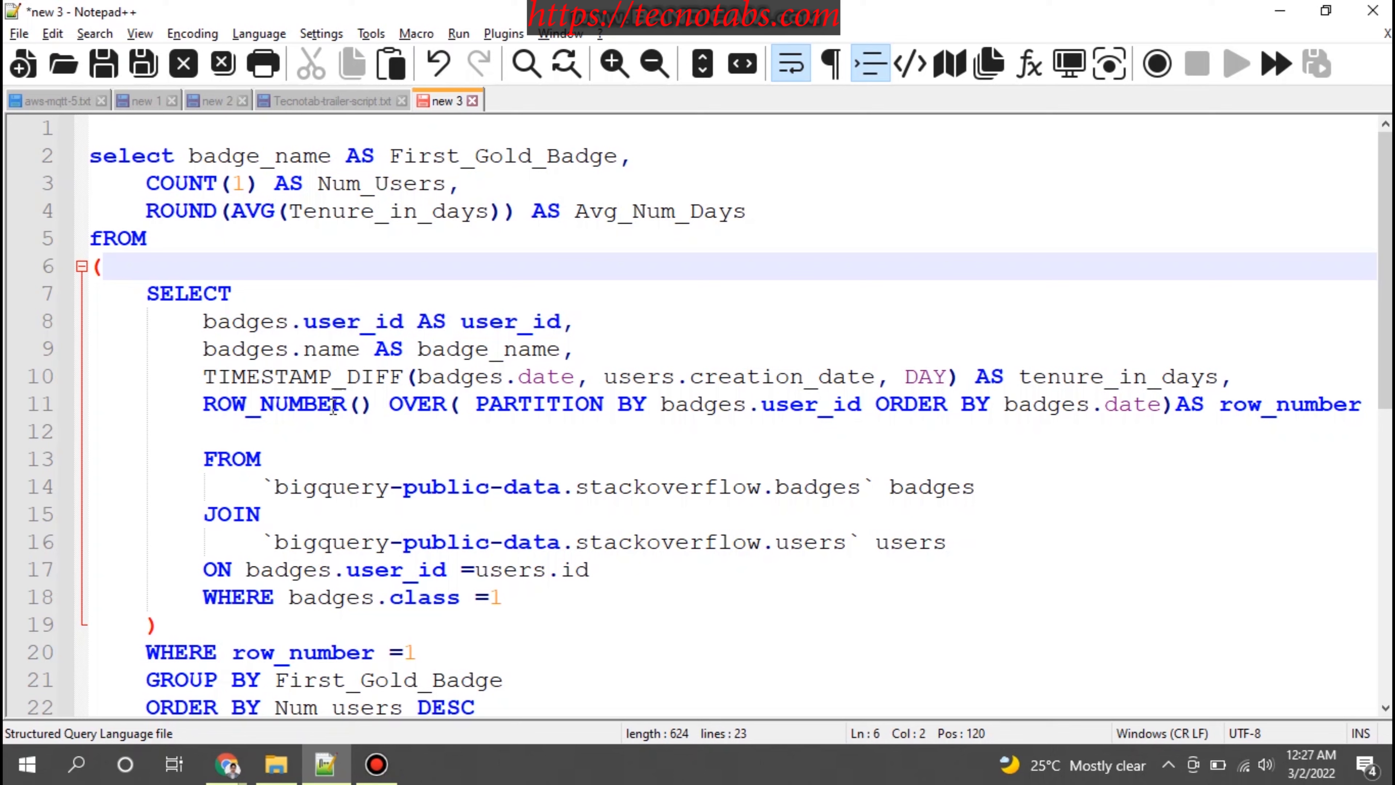
{"action": "double_click", "coordinate": [521, 157]}
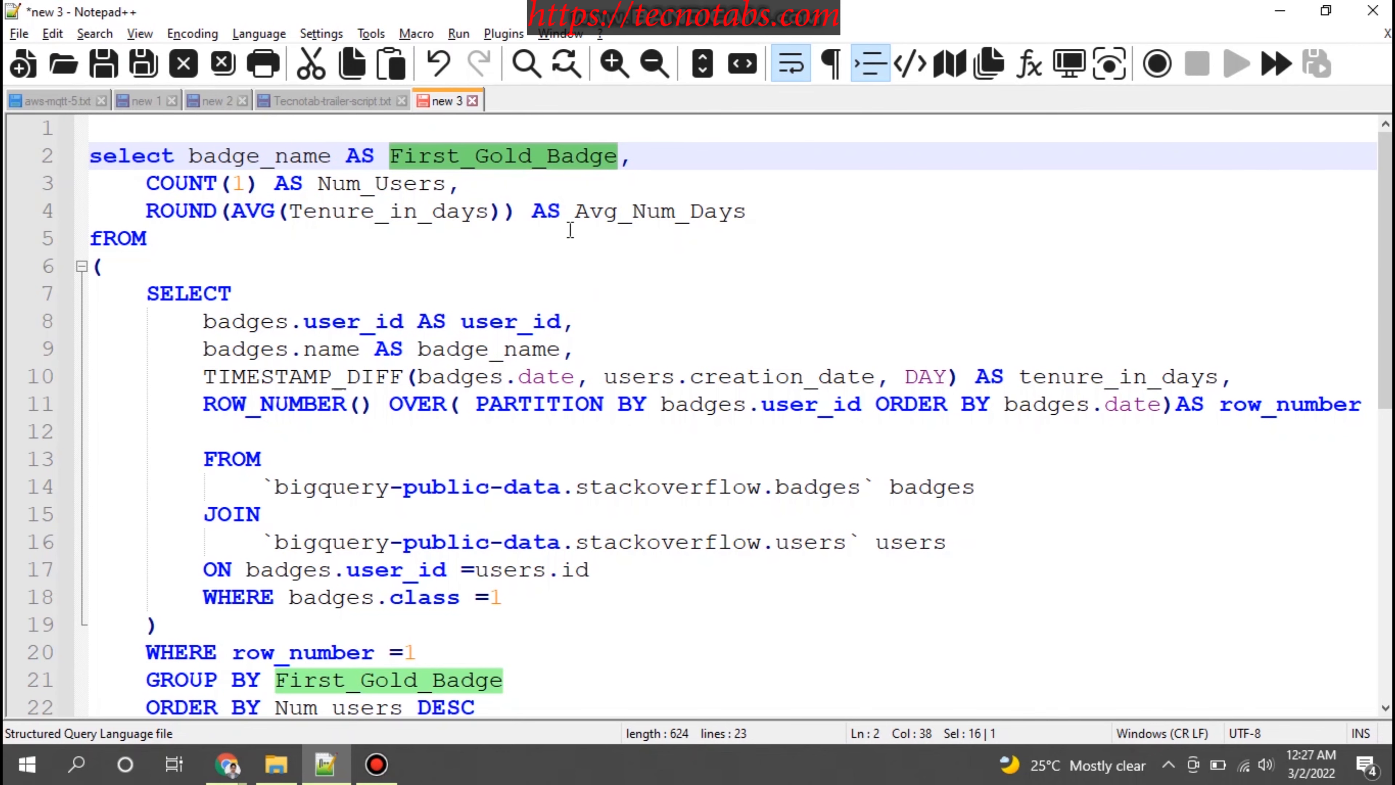
{"action": "scroll", "coordinate": [575, 229], "scroll_direction": "down", "scroll_amount": 1}
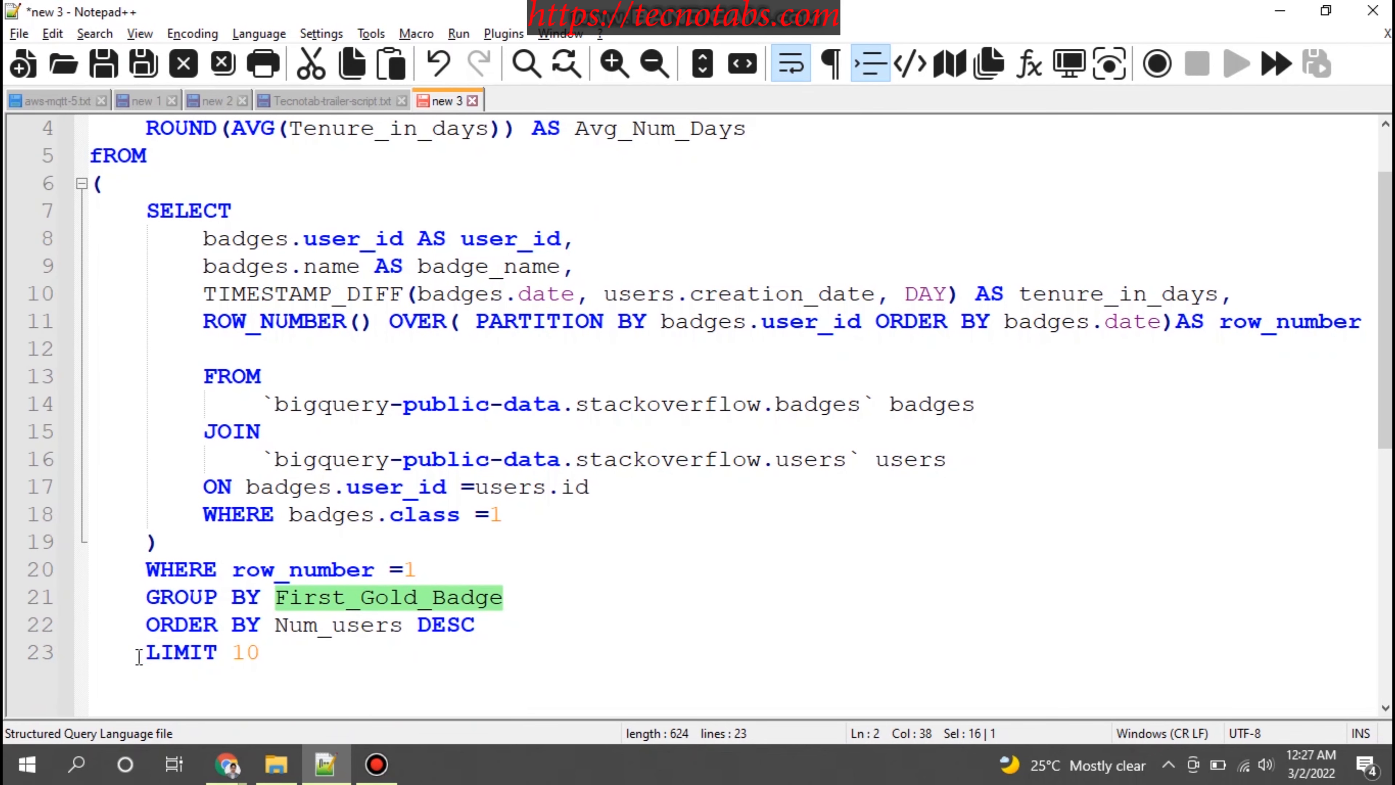
{"action": "left_click_drag", "start_coordinate": [144, 654], "coordinate": [274, 649]}
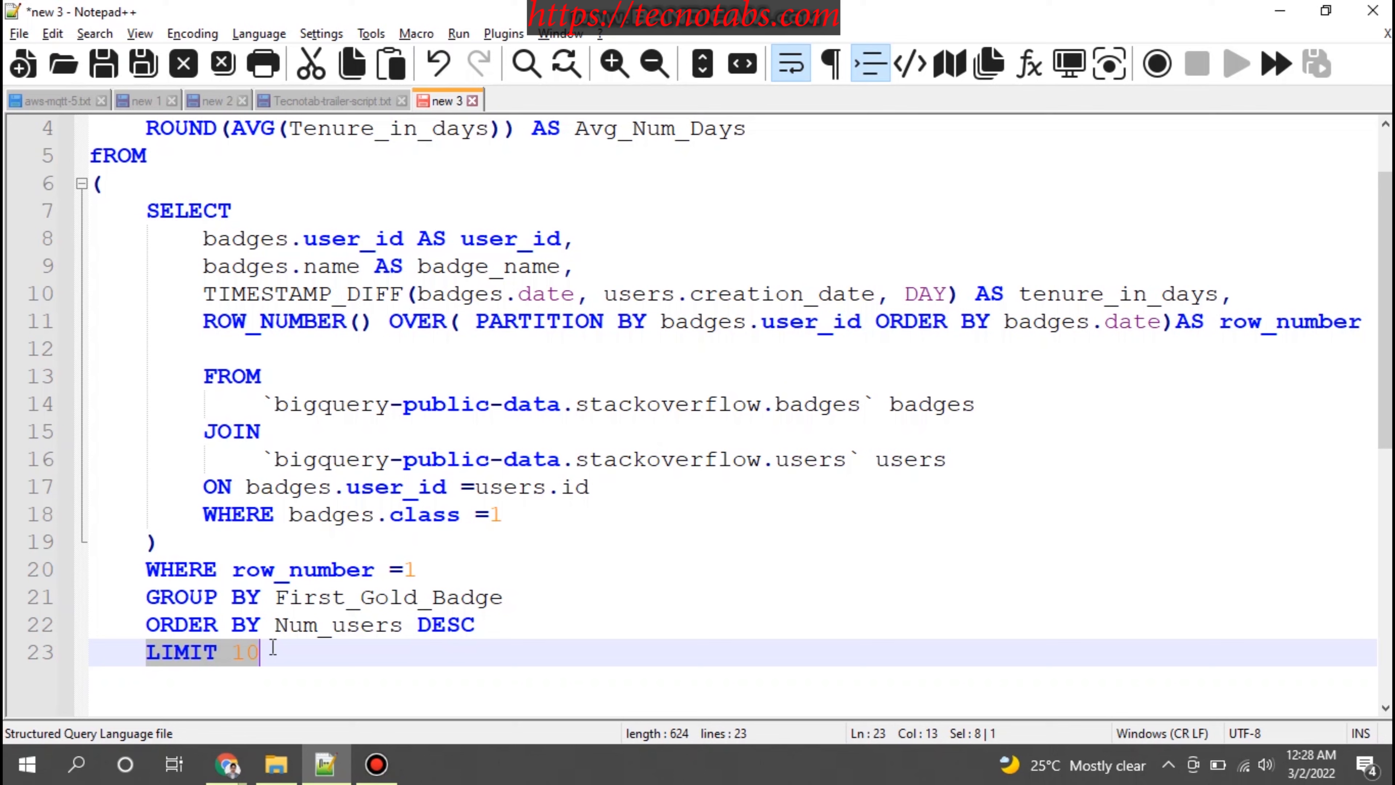
{"action": "left_click", "coordinate": [317, 424]}
{"action": "key", "text": "ctrl+a"}
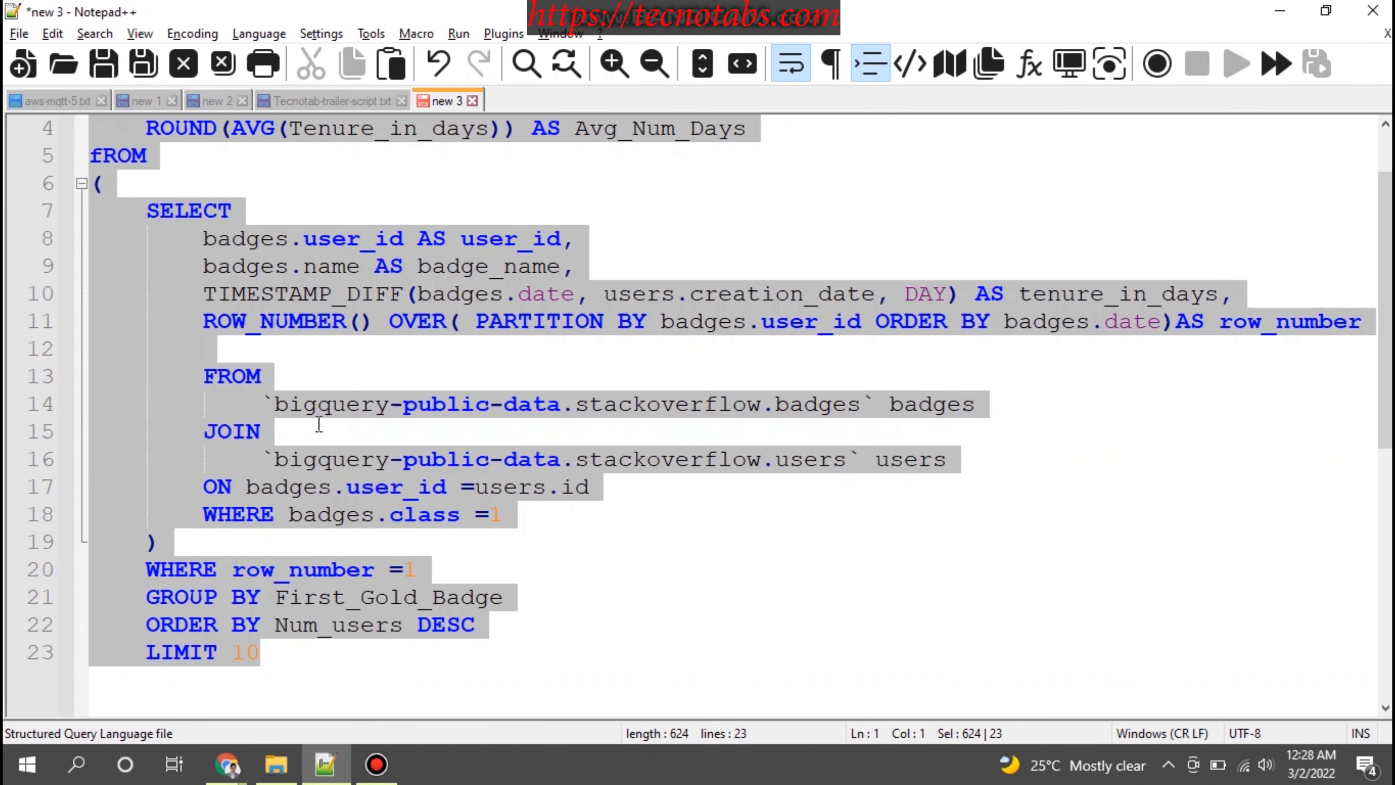
{"action": "mouse_move", "coordinate": [227, 764]}
{"action": "left_click", "coordinate": [305, 686]}
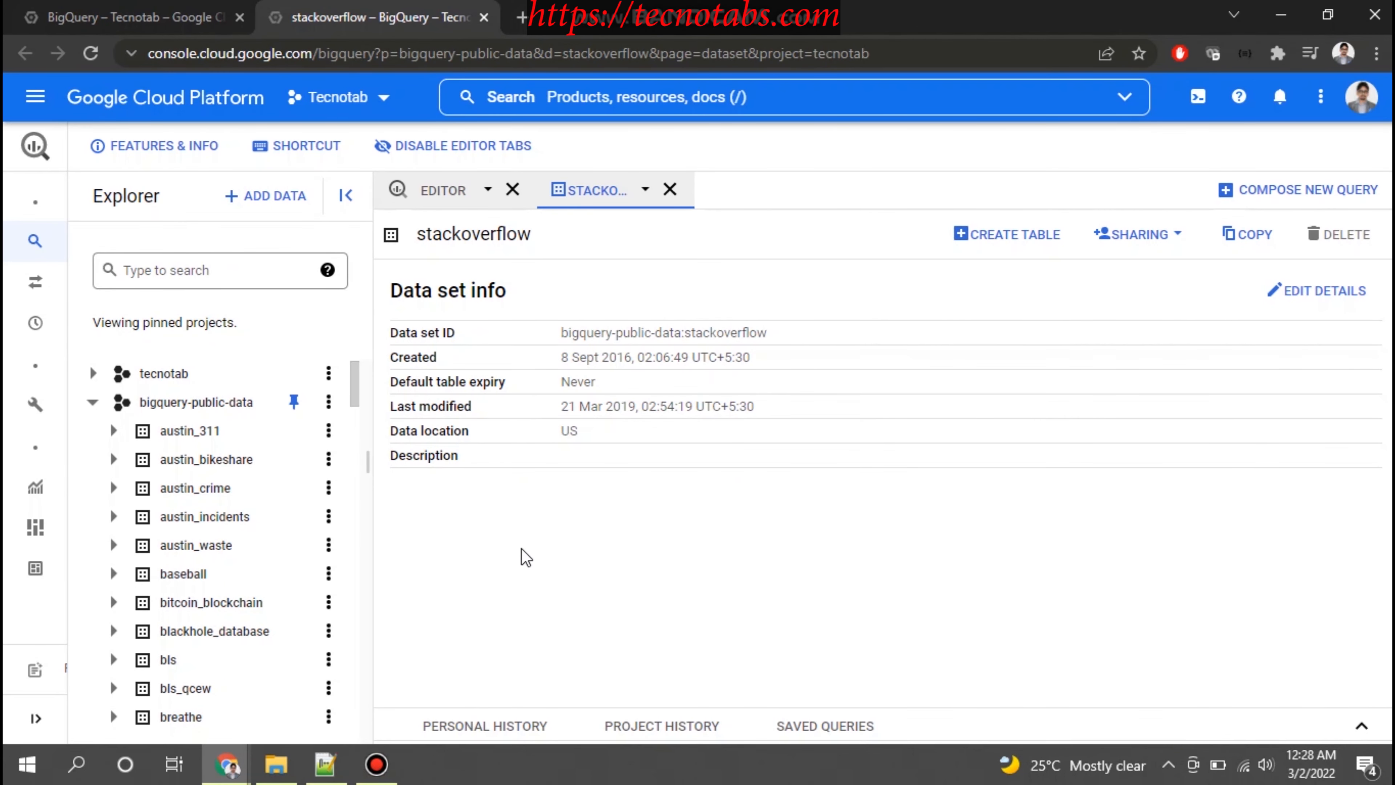
{"action": "left_click", "coordinate": [445, 192]}
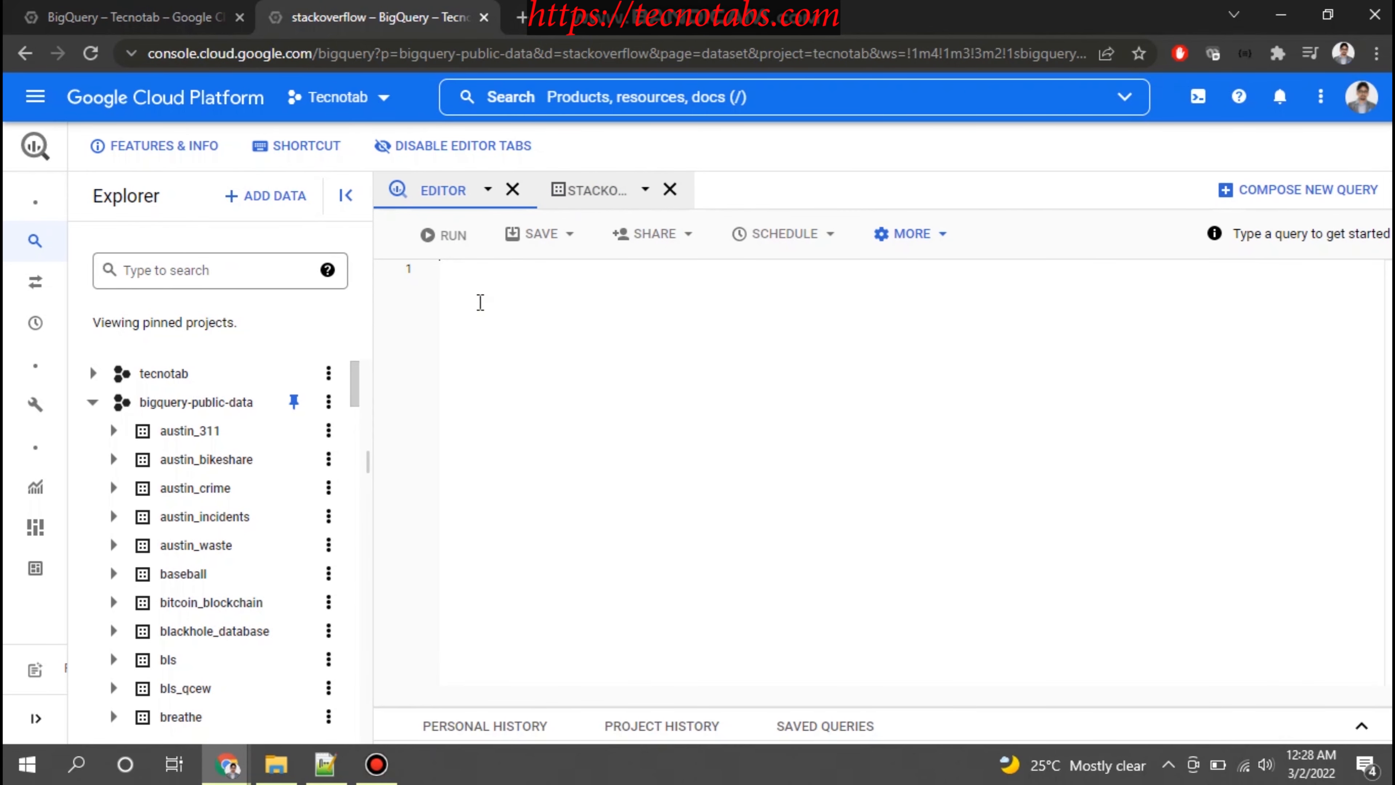
{"action": "type", "text": "select badge_name AS First_Gold_Badge,     COUNT(1) AS Num_Users,     ROUND(AVG(Tenure_in_days)) AS Avg_Num_Days FROM (     SELECT         badges.user_id AS user_id,         badges.name AS badge_name,         TIMESTAMP_DIFF(badges.date, users.creation_date, DAY) AS tenure_in_days,         ROW_NUMBER() OVER( PARTITION BY badges.user_id ORDER BY badges.date)AS row_number          FROM             `bigquery-public-data.stackoverflow.badges` badges         JOIN             `bigquery-public-data.stackoverflow.users` users         ON badges.user_id =users.id         WHERE badges.class =1     )     WHERE row_number =1     GROUP BY First_Gold_Badge     ORDER BY Num_users DESC     LIMIT 10"}
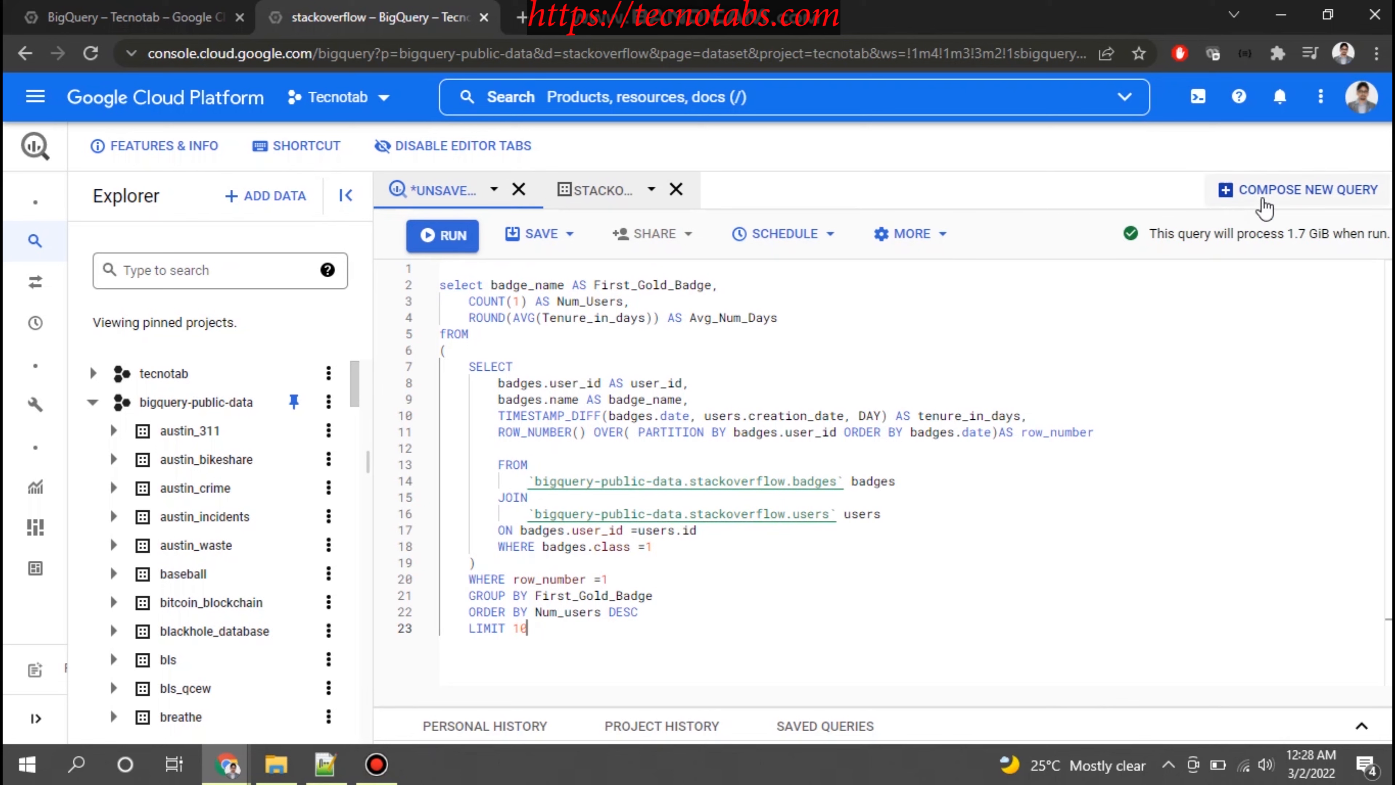
Check the estimate of how much data the First_Gold_Badge query will process and run the query
{"action": "left_click_drag", "start_coordinate": [1224, 233], "coordinate": [1389, 229]}
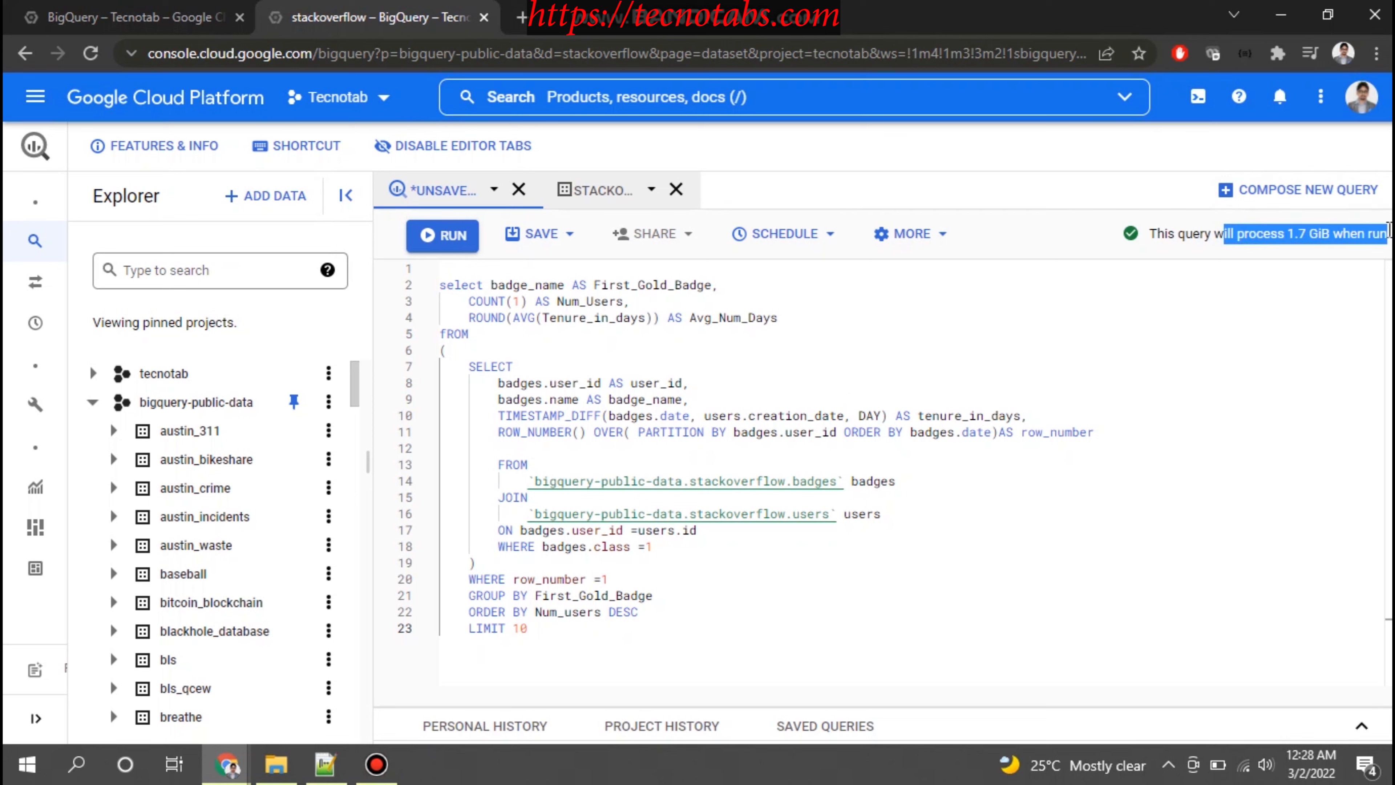
{"action": "left_click", "coordinate": [1308, 227]}
{"action": "left_click_drag", "start_coordinate": [1287, 234], "coordinate": [1335, 241]}
{"action": "left_click", "coordinate": [1238, 231]}
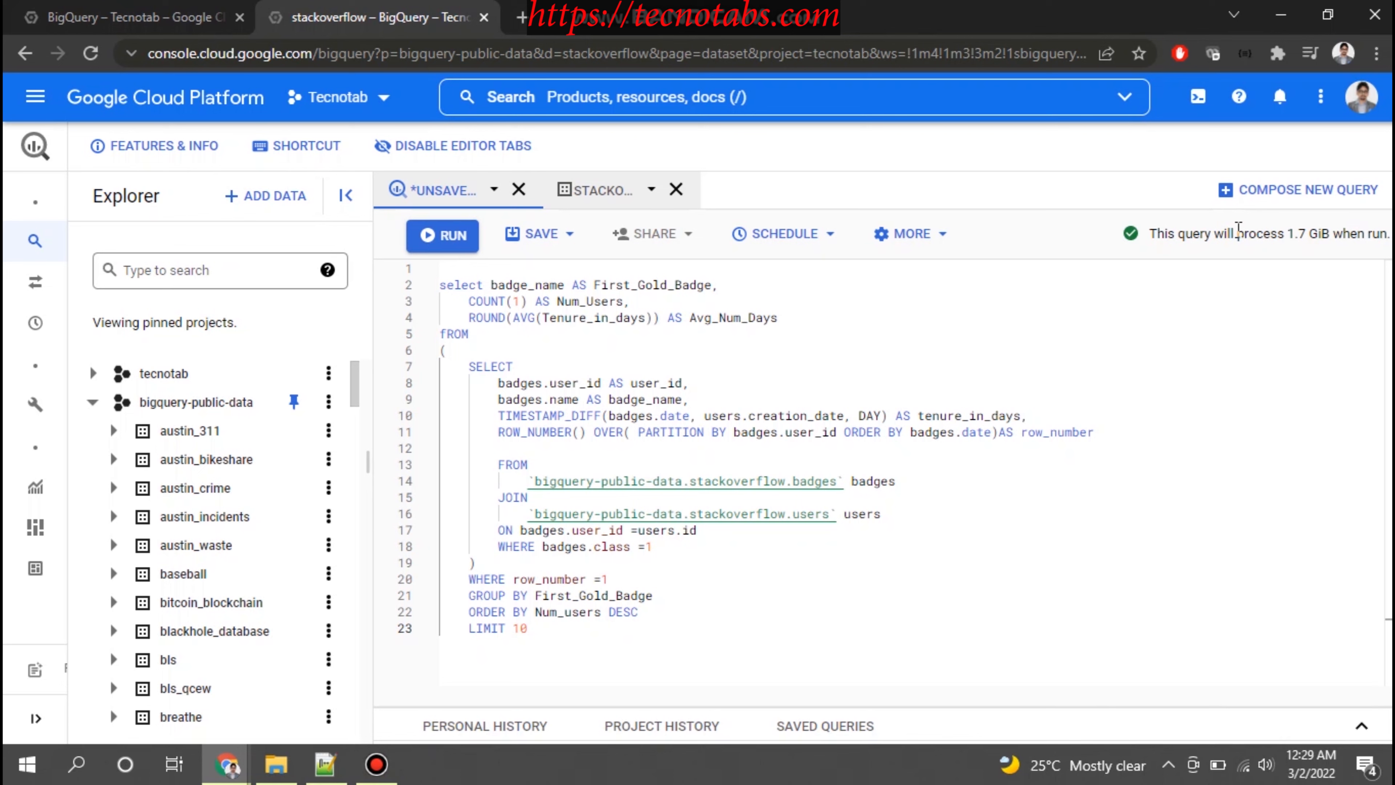
{"action": "left_click", "coordinate": [444, 235]}
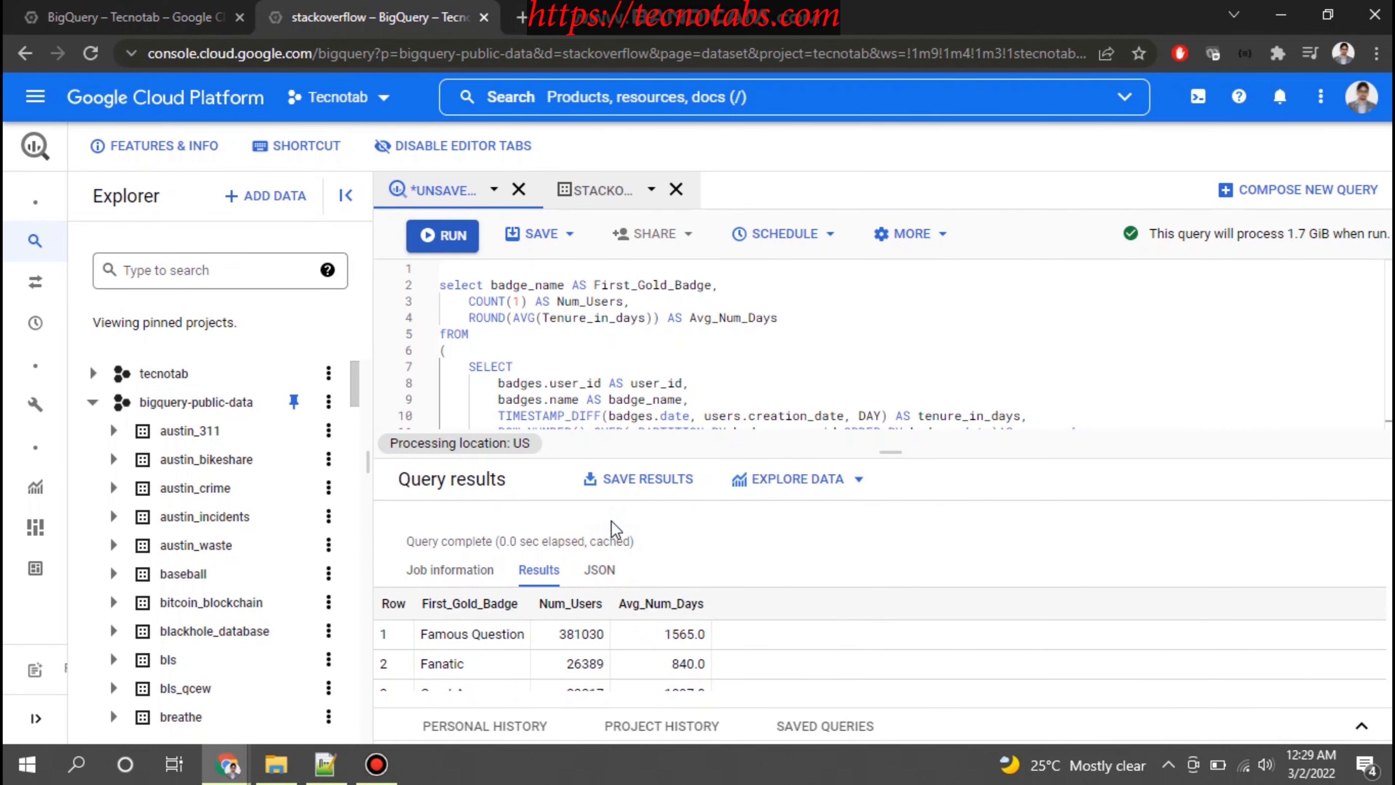
Enlarge the query results area and examine the query's elapsed time and cache status
{"action": "left_click_drag", "start_coordinate": [499, 541], "coordinate": [581, 543]}
{"action": "left_click", "coordinate": [605, 543]}
{"action": "left_click_drag", "start_coordinate": [890, 447], "coordinate": [891, 387]}
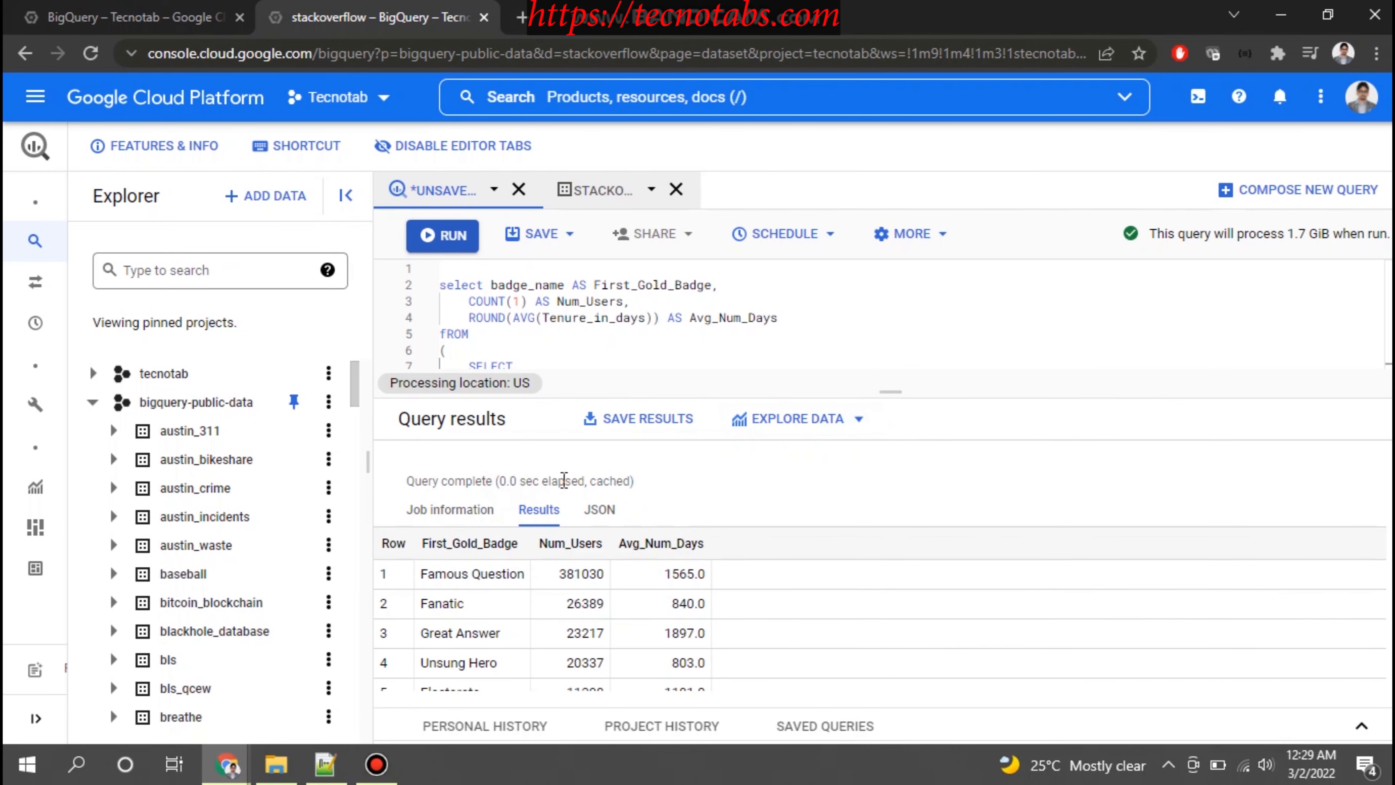
{"action": "left_click_drag", "start_coordinate": [591, 481], "coordinate": [630, 479]}
{"action": "left_click_drag", "start_coordinate": [499, 480], "coordinate": [586, 481]}
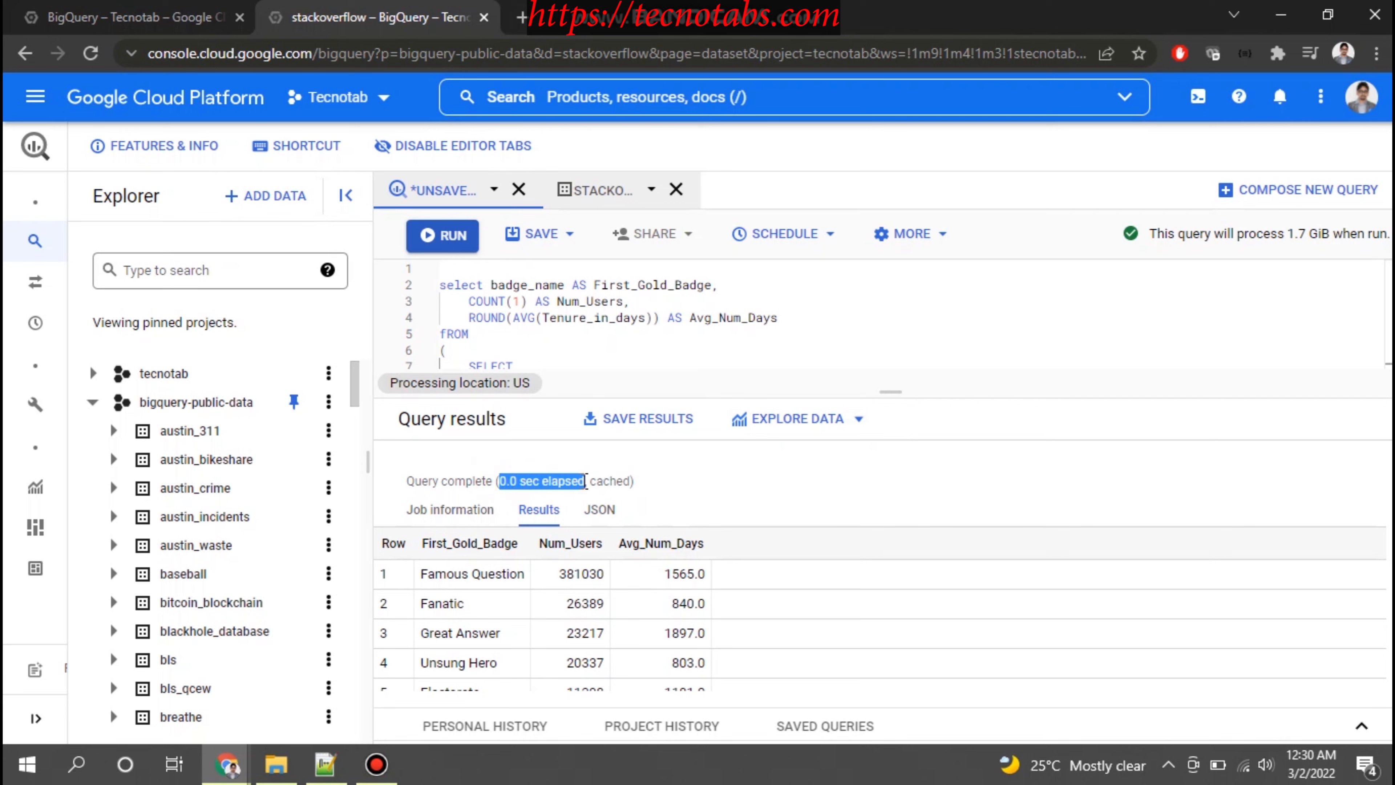
{"action": "left_click", "coordinate": [494, 481]}
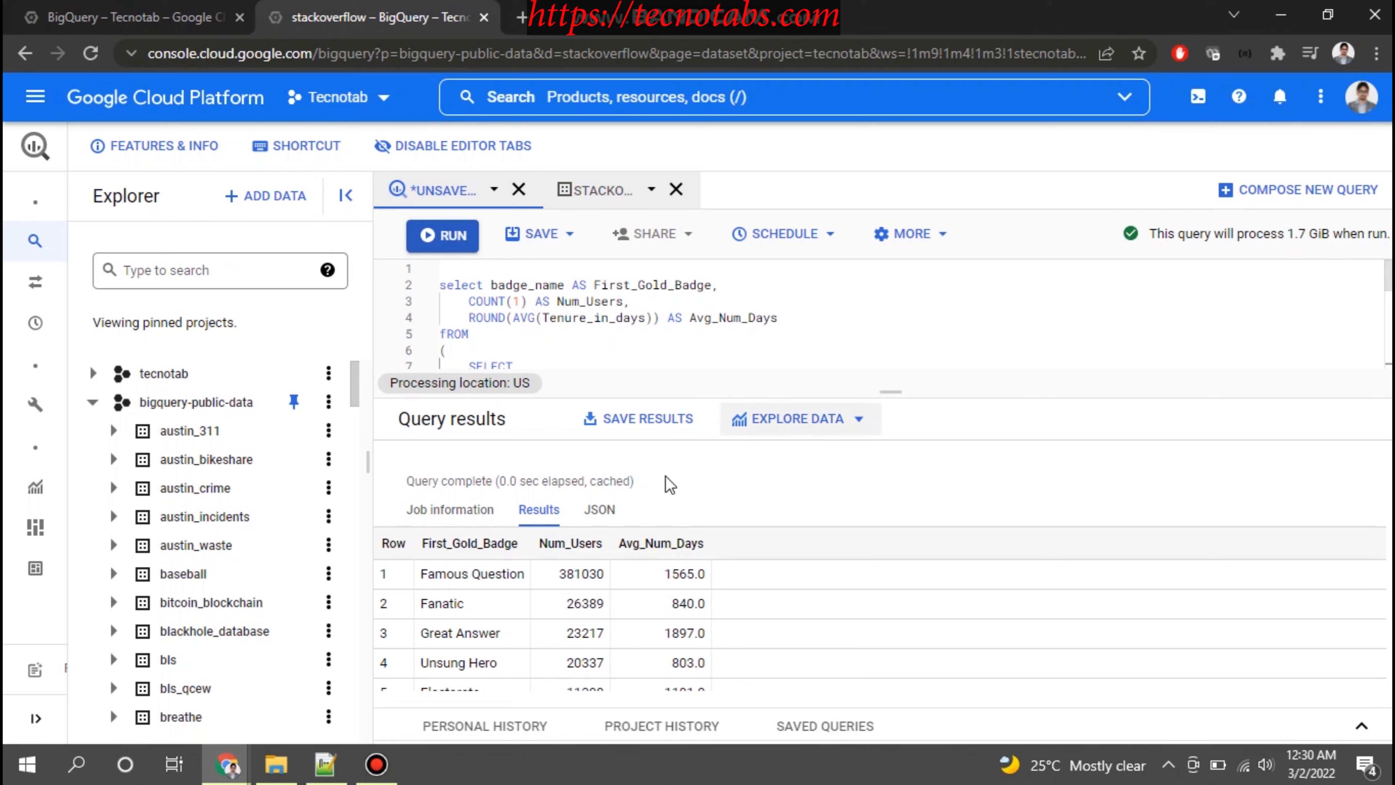
Enlarge the query results area further and look through the list of first gold badges
{"action": "left_click_drag", "start_coordinate": [588, 482], "coordinate": [631, 477]}
{"action": "left_click_drag", "start_coordinate": [890, 392], "coordinate": [900, 276]}
{"action": "scroll", "coordinate": [529, 544], "scroll_direction": "down", "scroll_amount": 2}
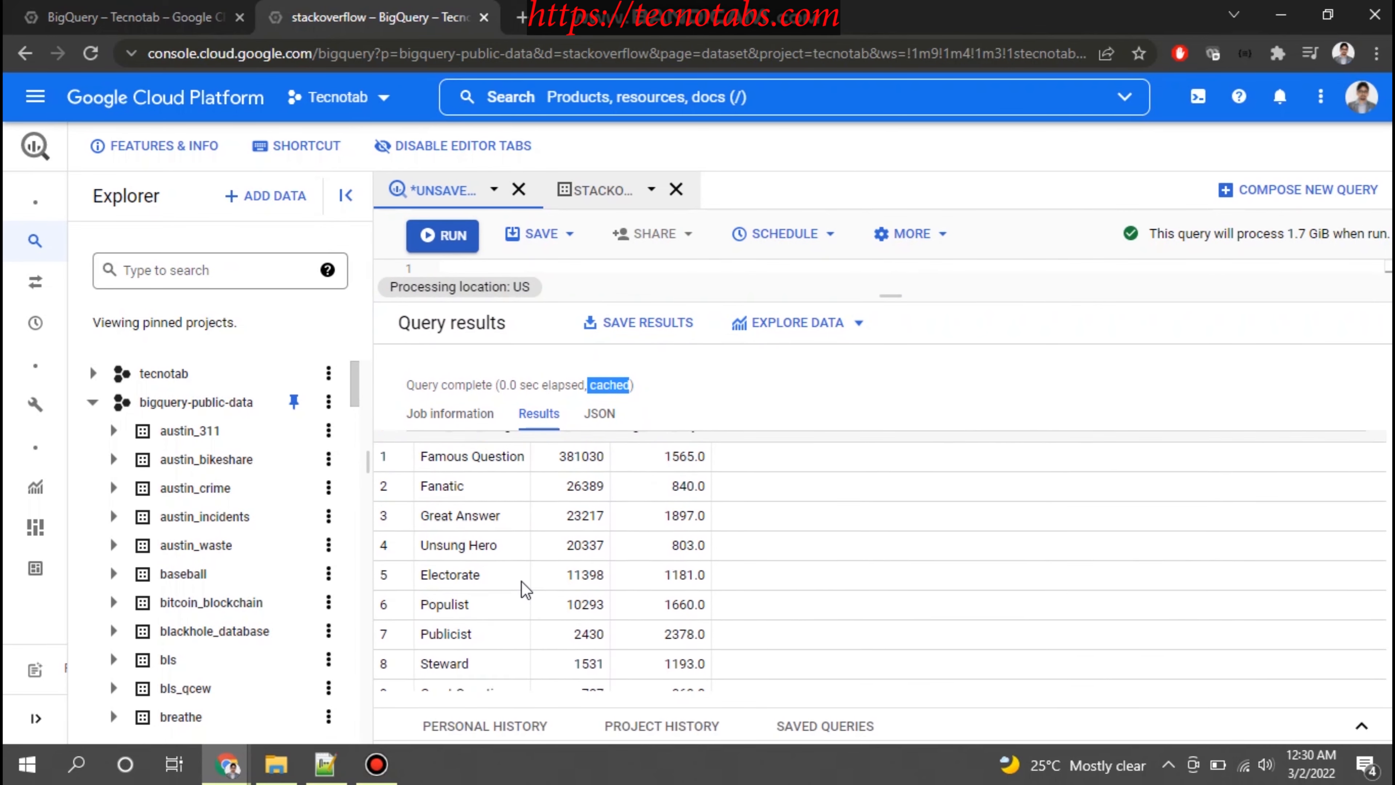
{"action": "scroll", "coordinate": [493, 564], "scroll_direction": "up", "scroll_amount": 2}
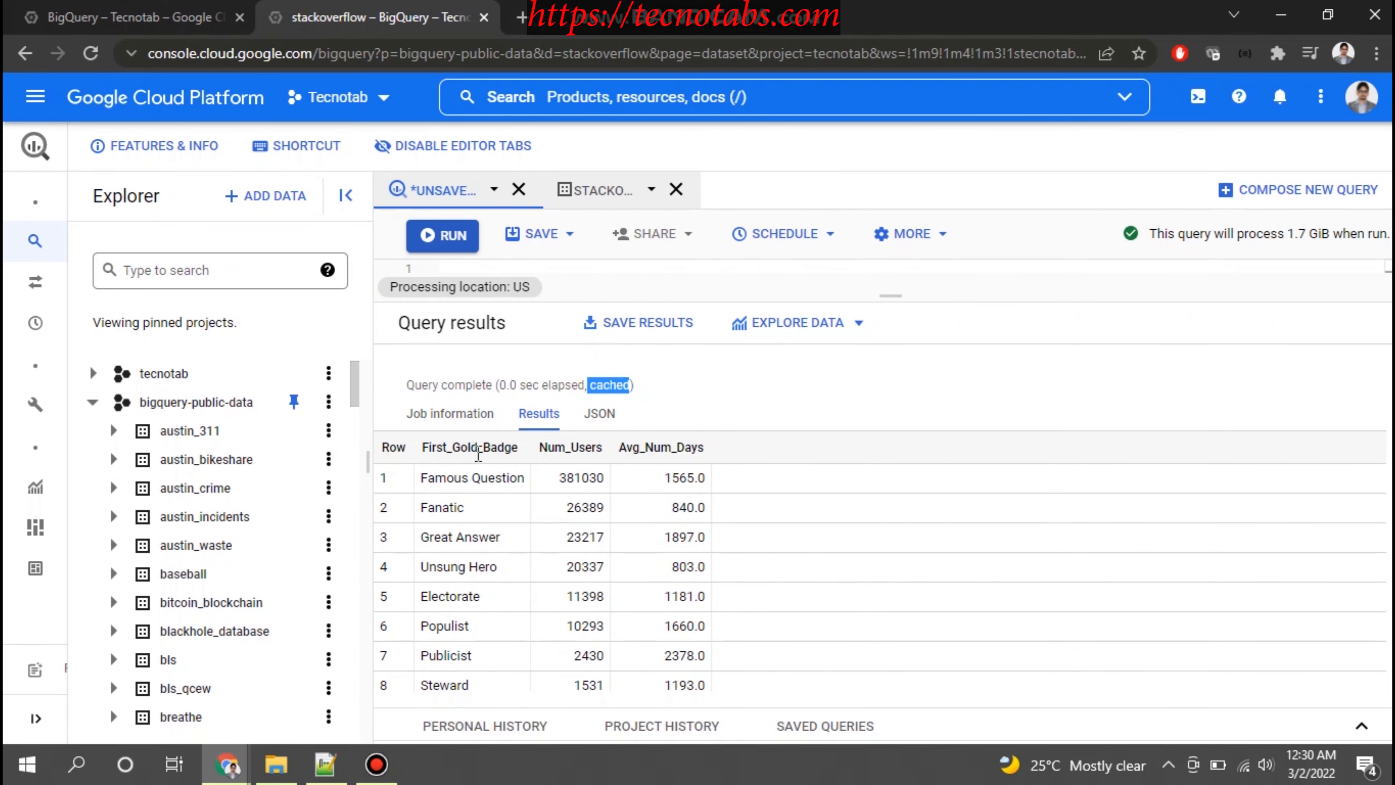
Examine the user count and average days for the Famous Question badge, and review the remaining badges down to Copy Editor
{"action": "left_click_drag", "start_coordinate": [421, 478], "coordinate": [607, 486]}
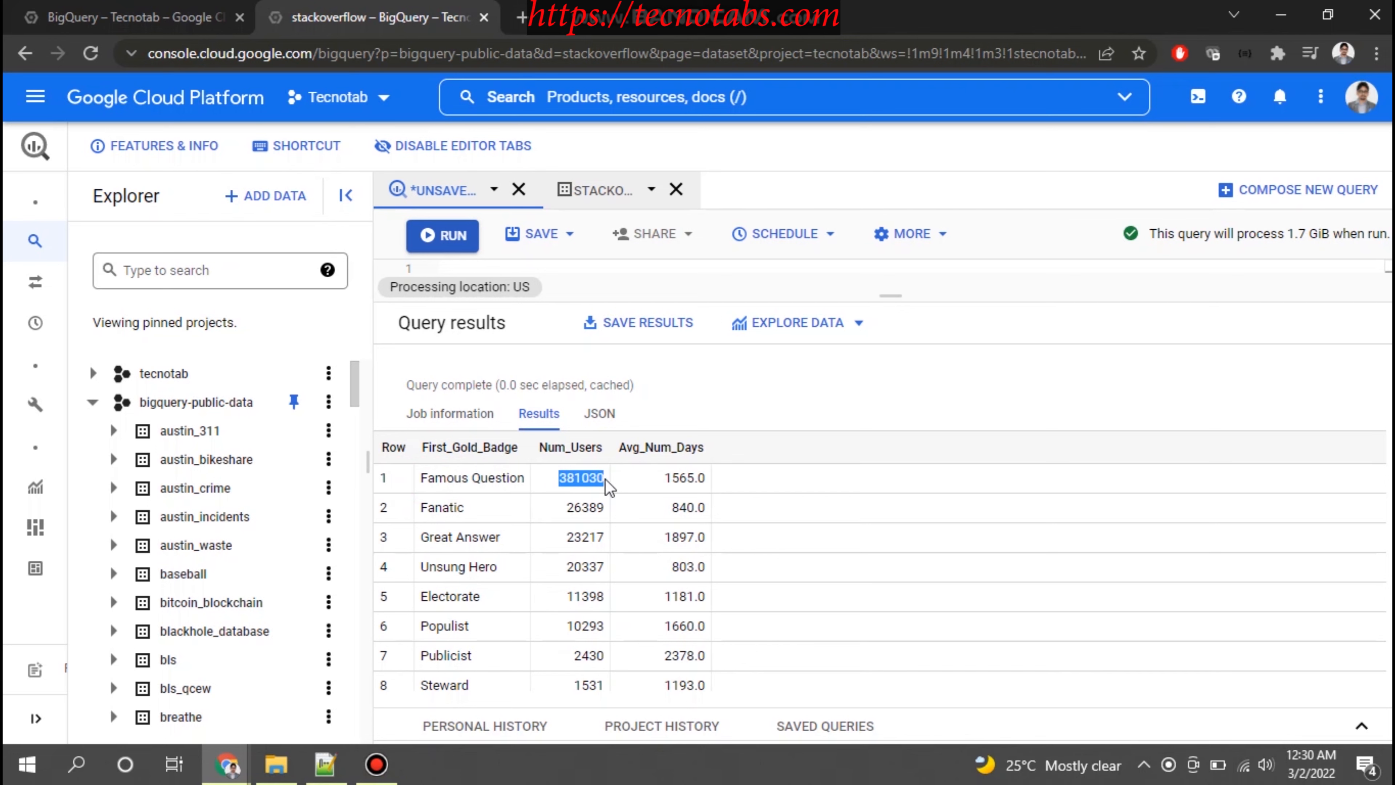
{"action": "left_click", "coordinate": [658, 482]}
{"action": "left_click_drag", "start_coordinate": [669, 479], "coordinate": [702, 479]}
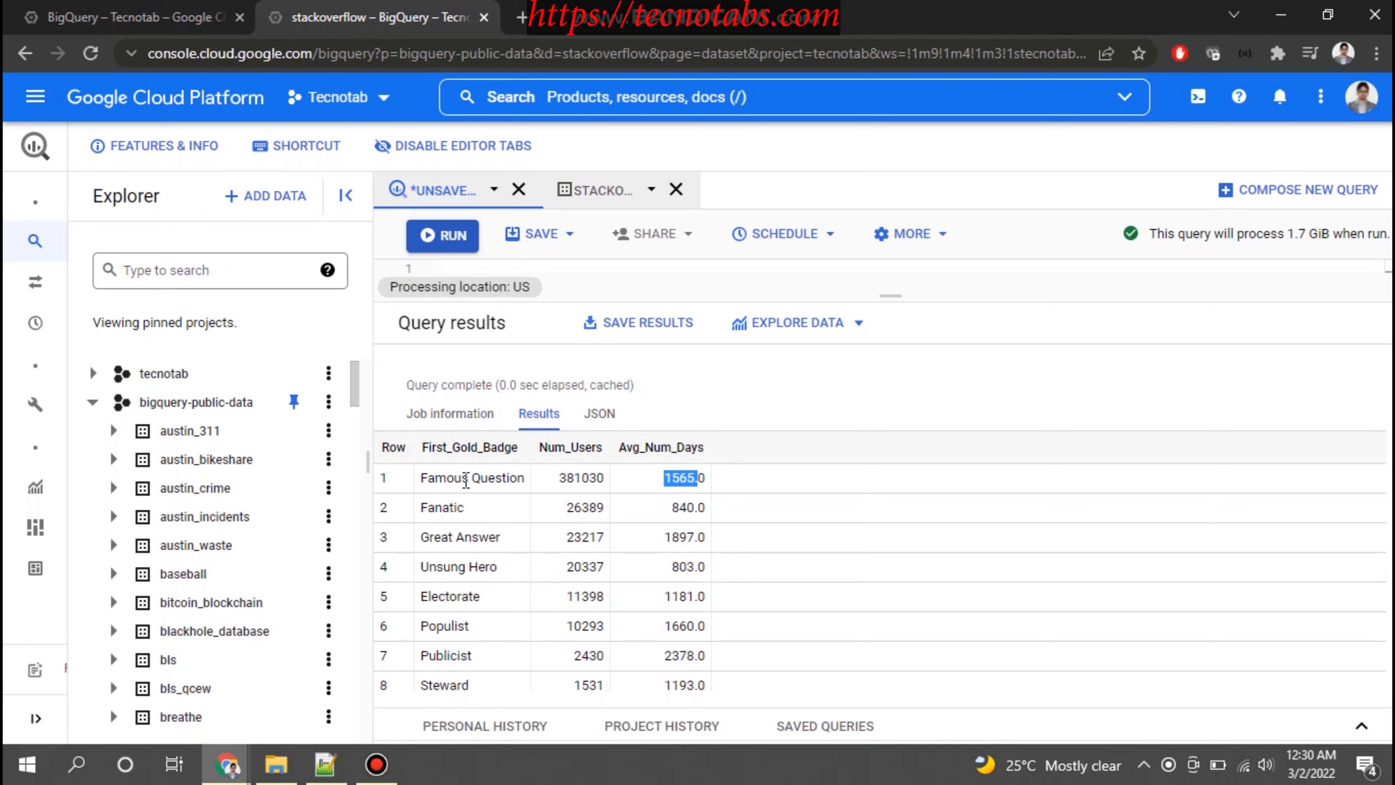
{"action": "left_click_drag", "start_coordinate": [558, 480], "coordinate": [604, 478]}
{"action": "scroll", "coordinate": [505, 588], "scroll_direction": "down", "scroll_amount": 2}
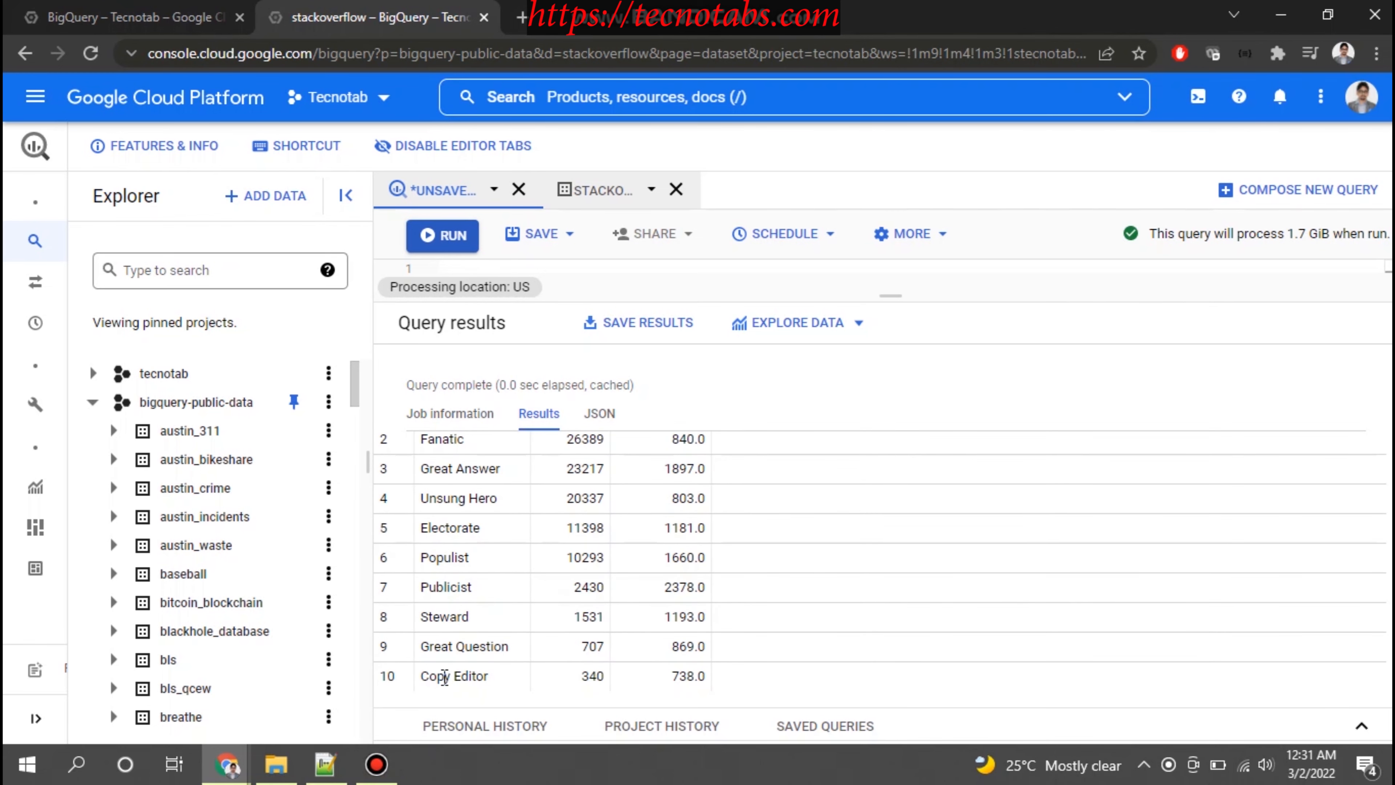
{"action": "left_click_drag", "start_coordinate": [433, 646], "coordinate": [495, 647]}
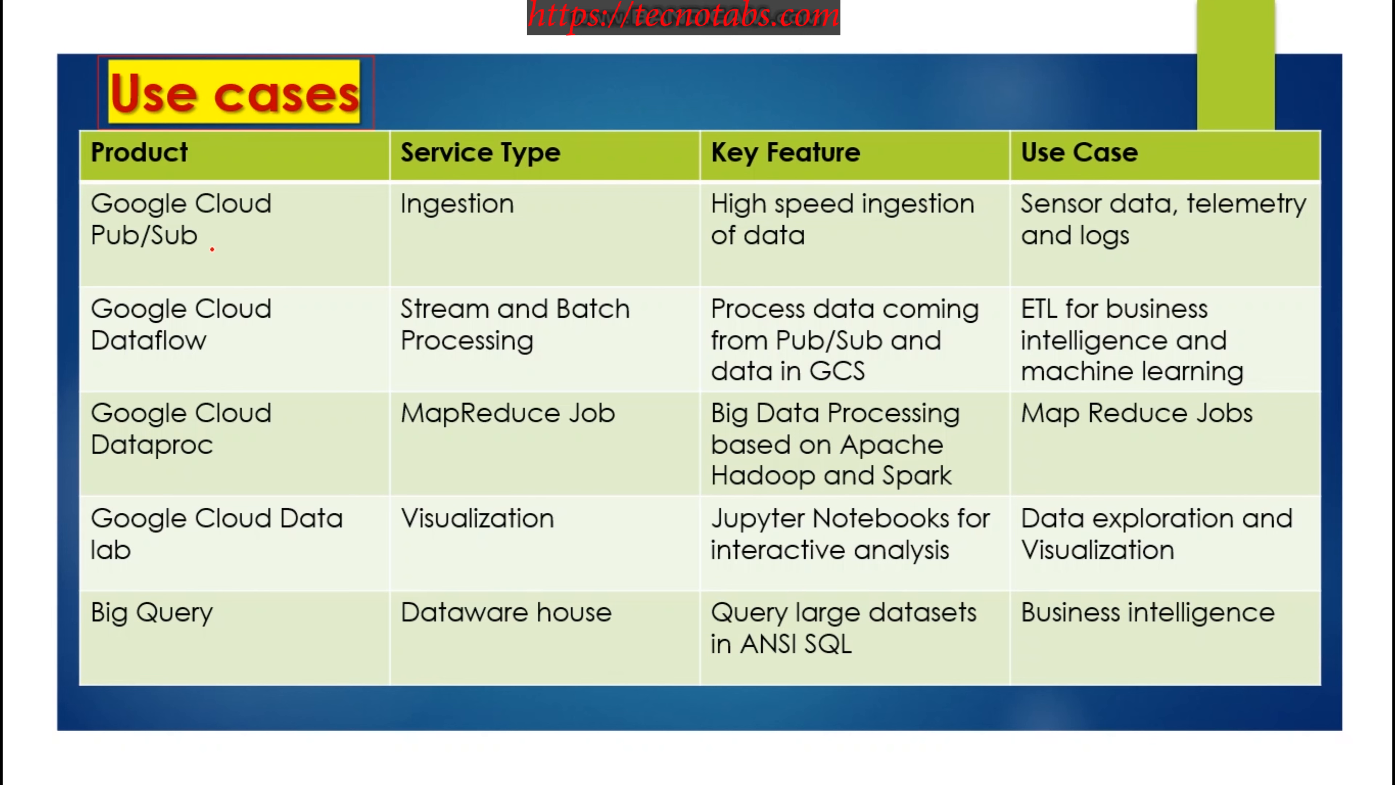
{"action": "left_click_drag", "start_coordinate": [226, 261], "coordinate": [273, 227]}
{"action": "left_click_drag", "start_coordinate": [768, 266], "coordinate": [819, 241]}
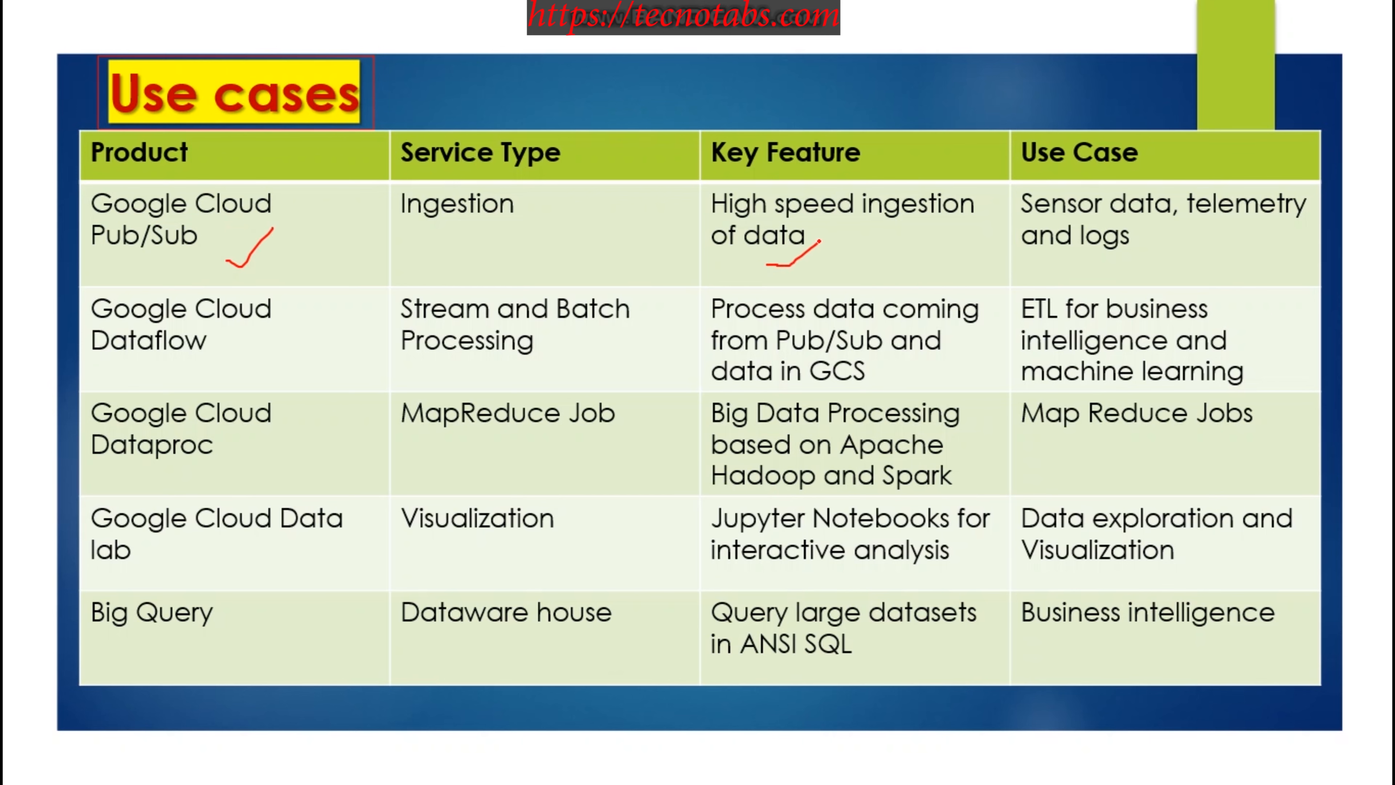